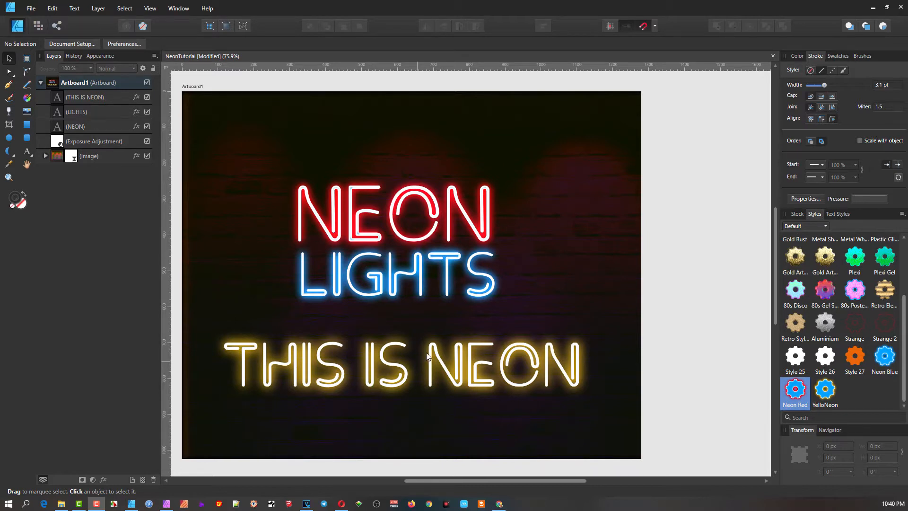
Check the red NEON text's font family and the style options for adding a style from the selection.
scroll(475, 367, "down", 1)
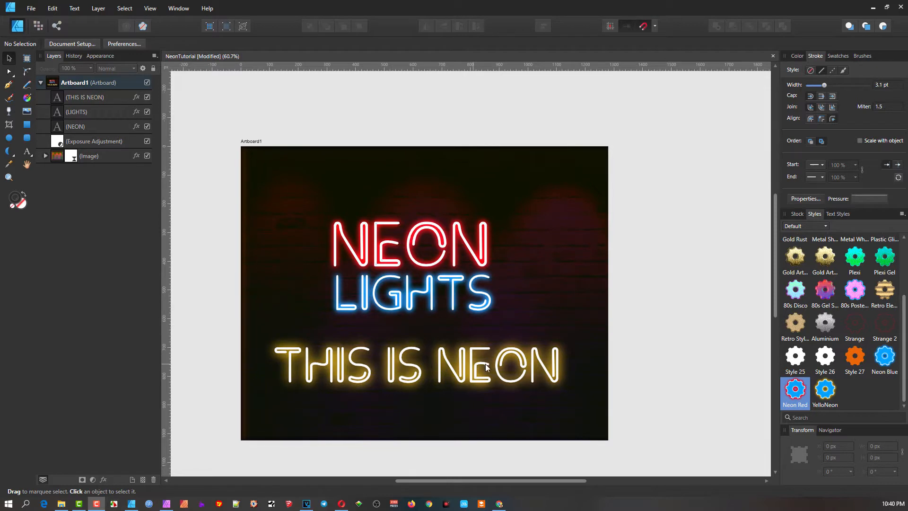
scroll(419, 359, "up", 1)
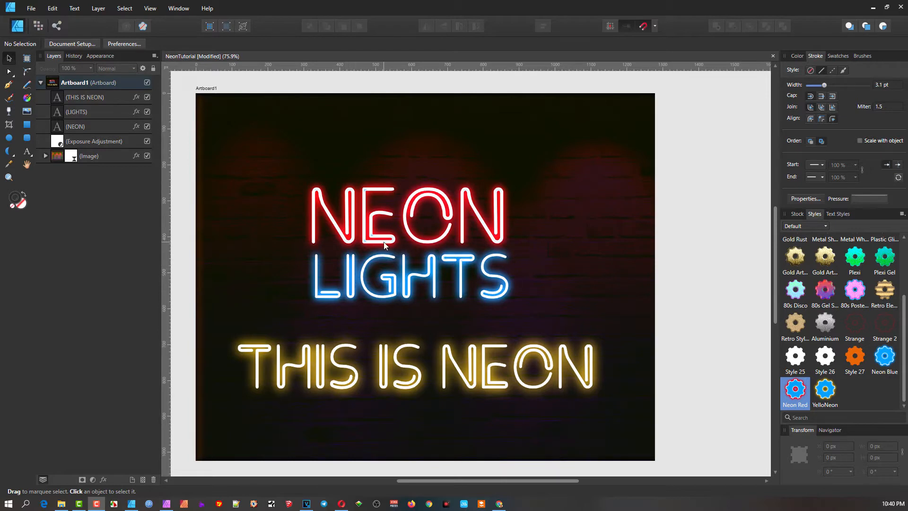
left_click(370, 219)
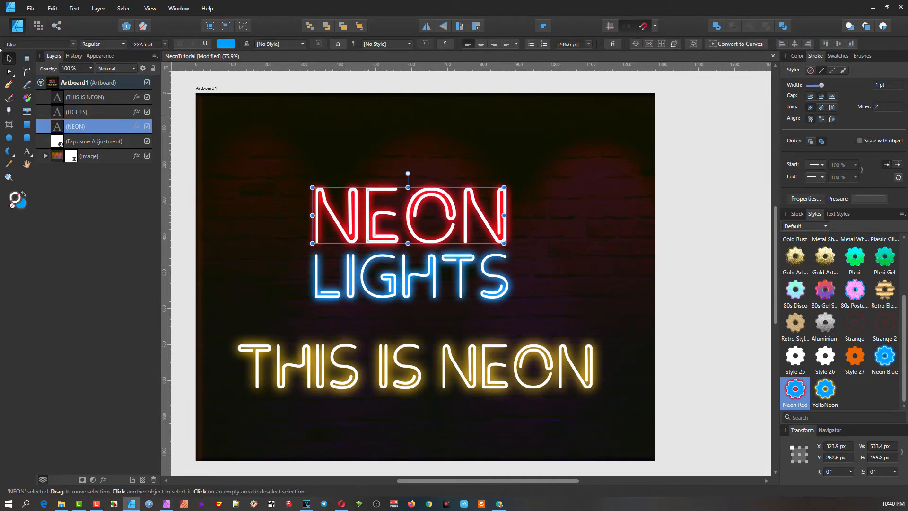
left_click(20, 45)
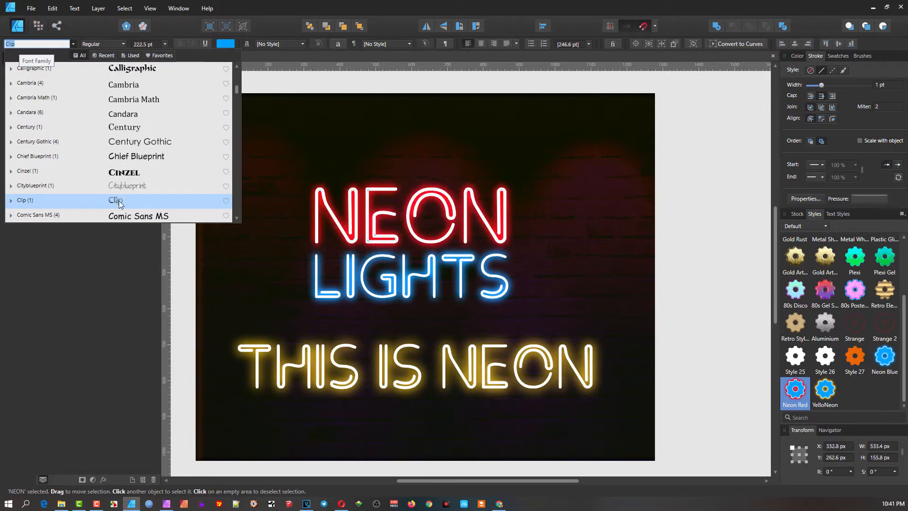
left_click(285, 158)
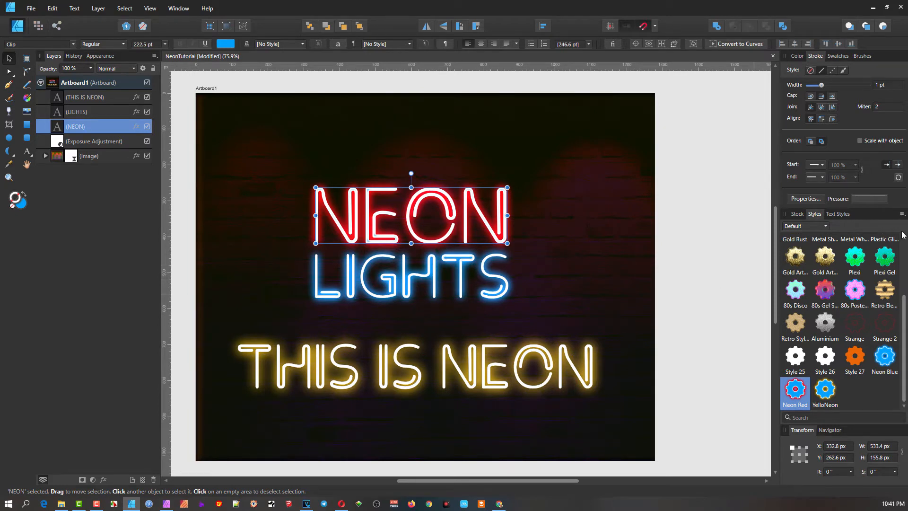
left_click(901, 214)
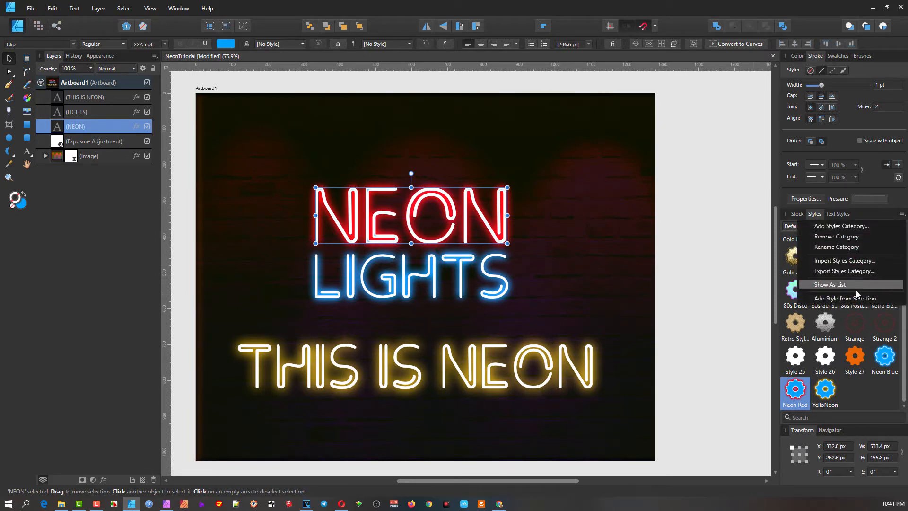
left_click(855, 391)
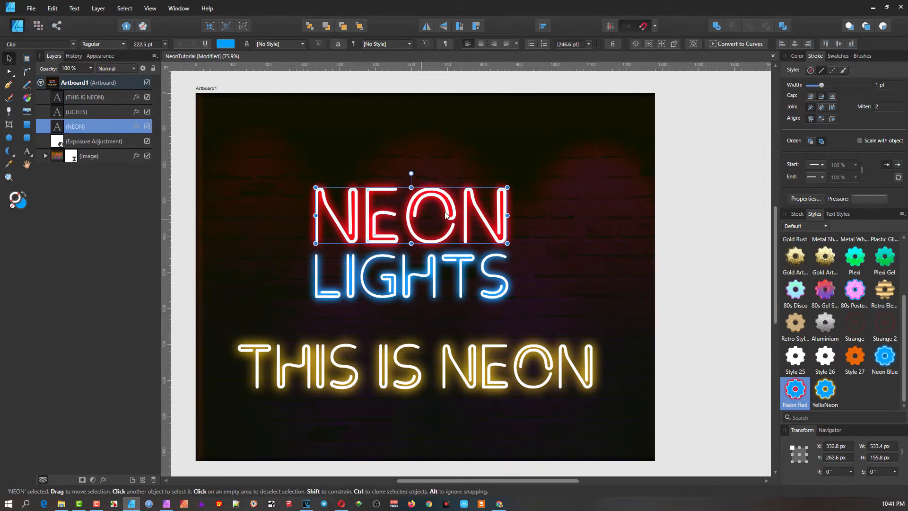
Open the NEON text's layer effects and try blue and orange Outer Glow colours, ending on red (H 357, S 100, L 50).
scroll(393, 216, "up", 1)
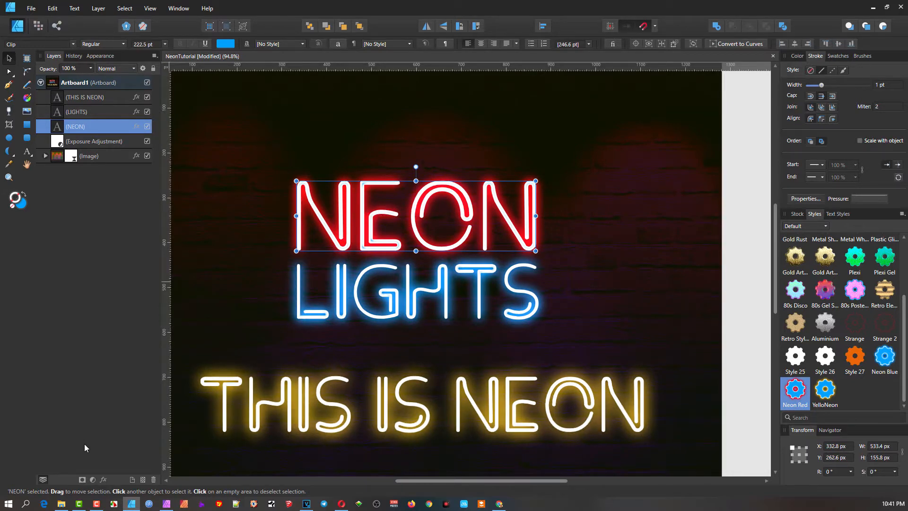
left_click(103, 479)
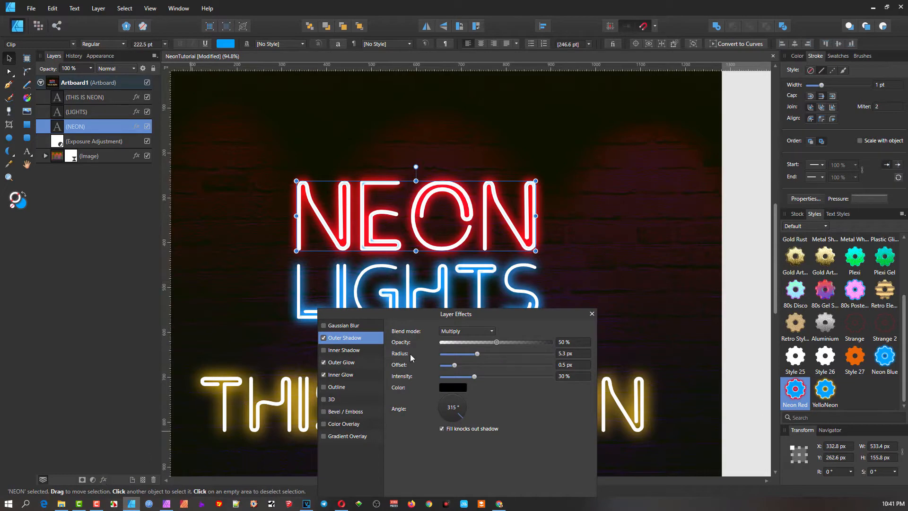
left_click_drag(427, 322, 589, 118)
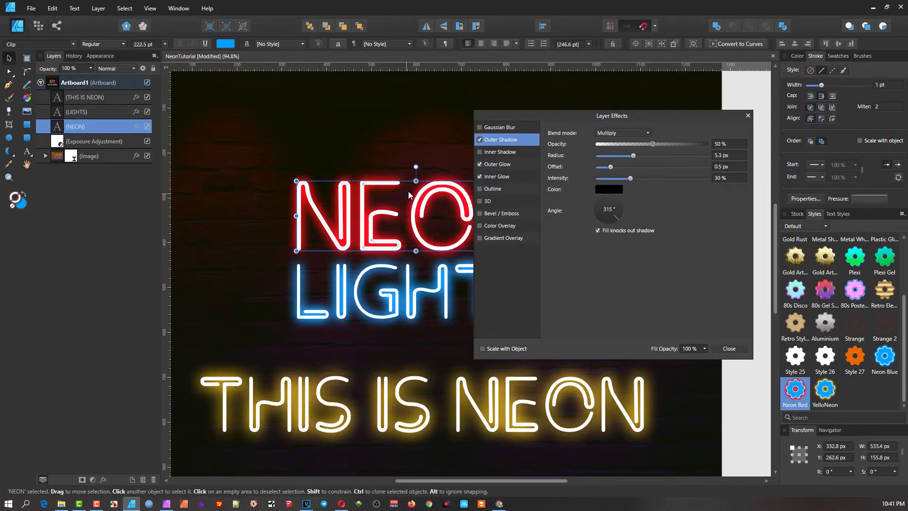
left_click(500, 163)
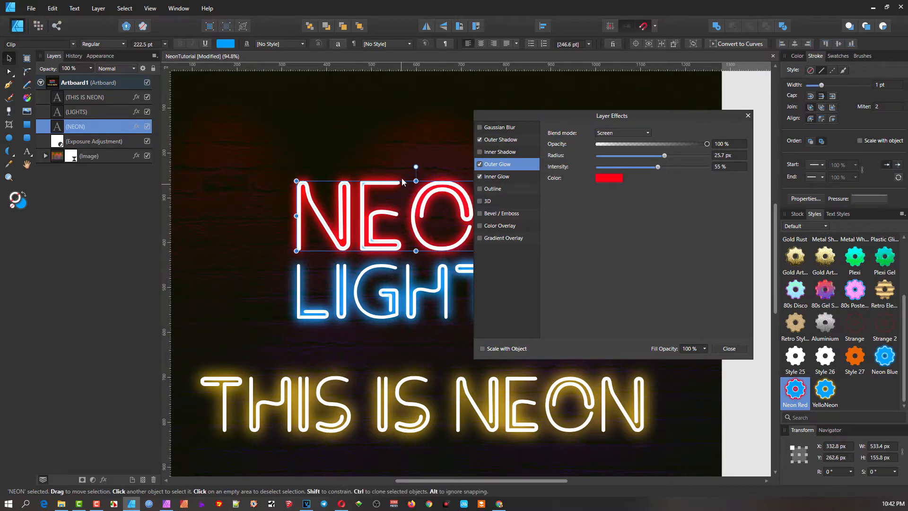
left_click(609, 178)
left_click(579, 232)
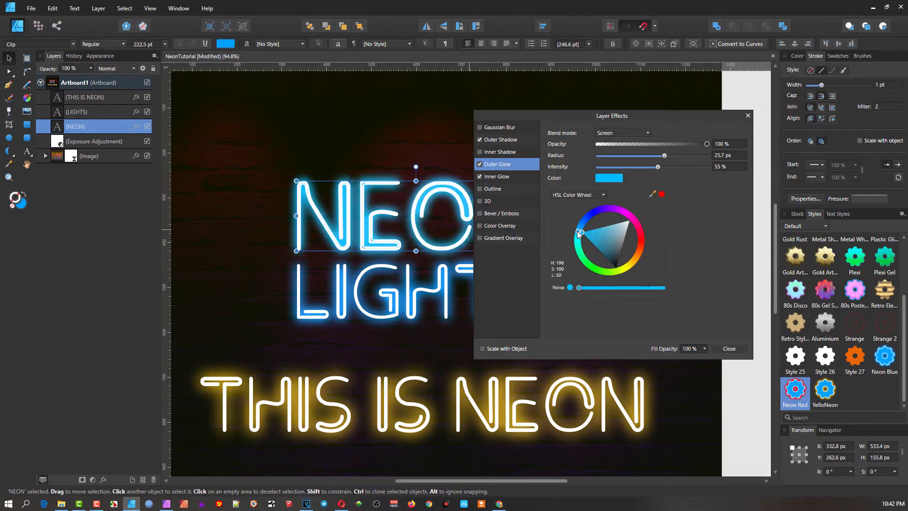
left_click_drag(638, 243, 636, 253)
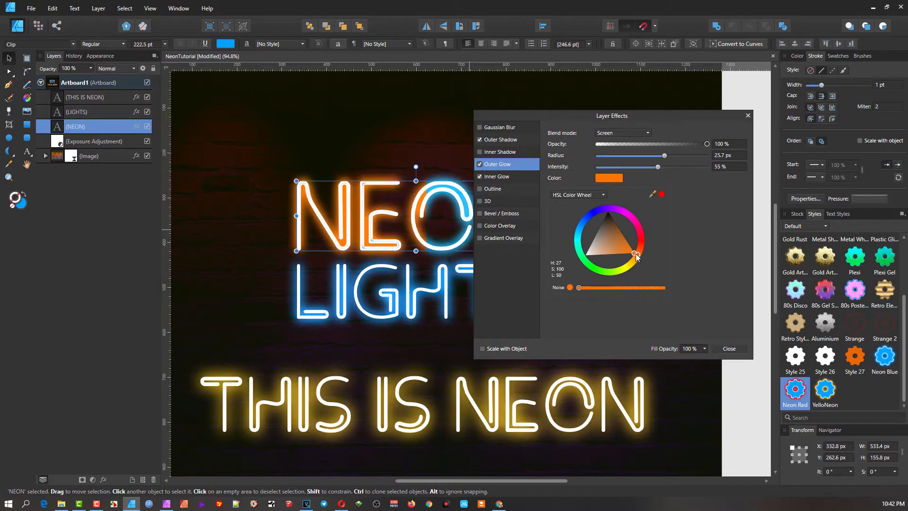
left_click(642, 238)
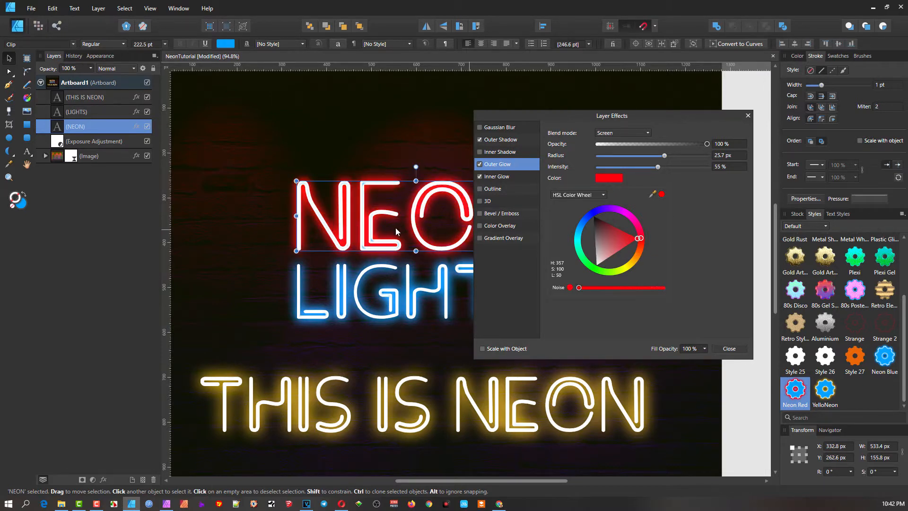
left_click(501, 175)
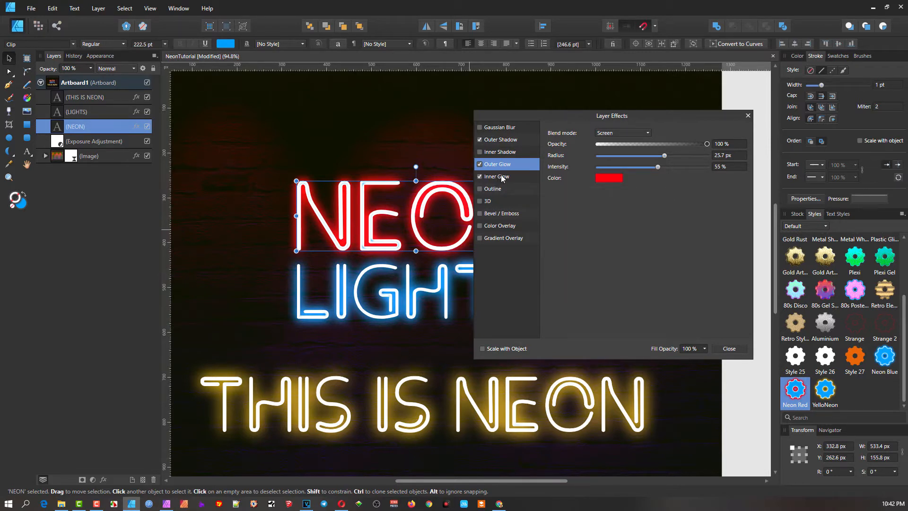
Try a thin 0.3 px Inner Glow radius on the NEON text, ending with the radius at 8.7 px.
left_click(501, 175)
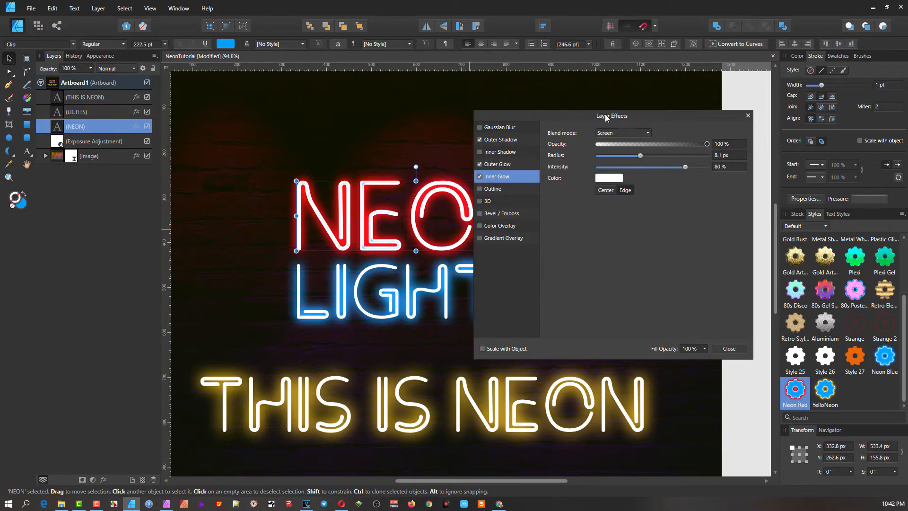
left_click_drag(607, 118, 654, 122)
scroll(472, 220, "up", 4)
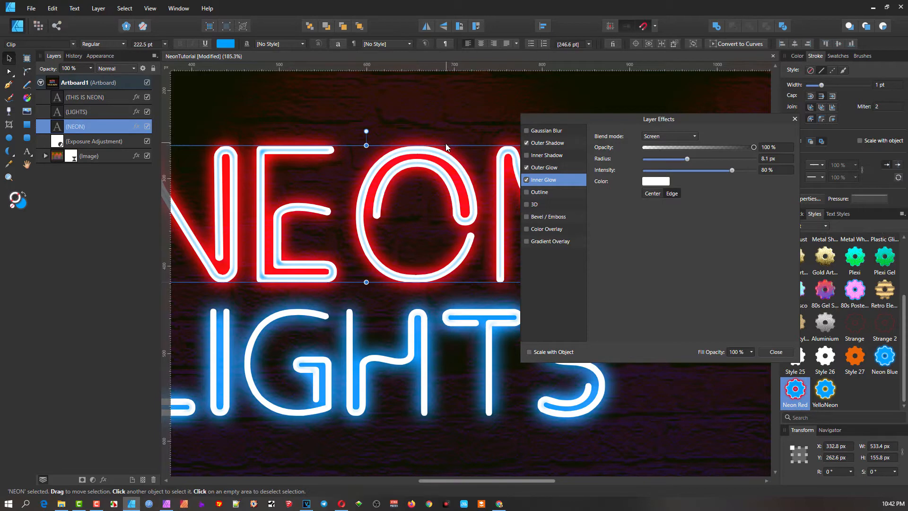
scroll(441, 155, "up", 3)
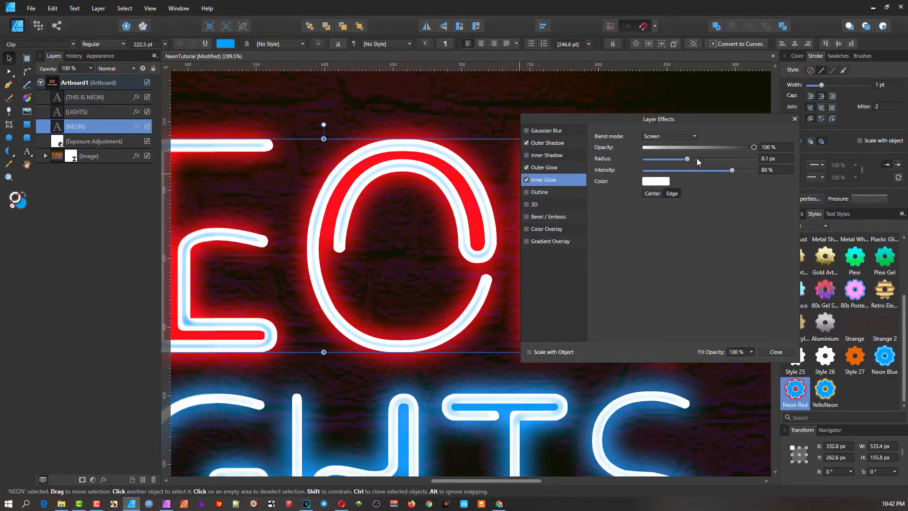
left_click_drag(687, 160, 651, 159)
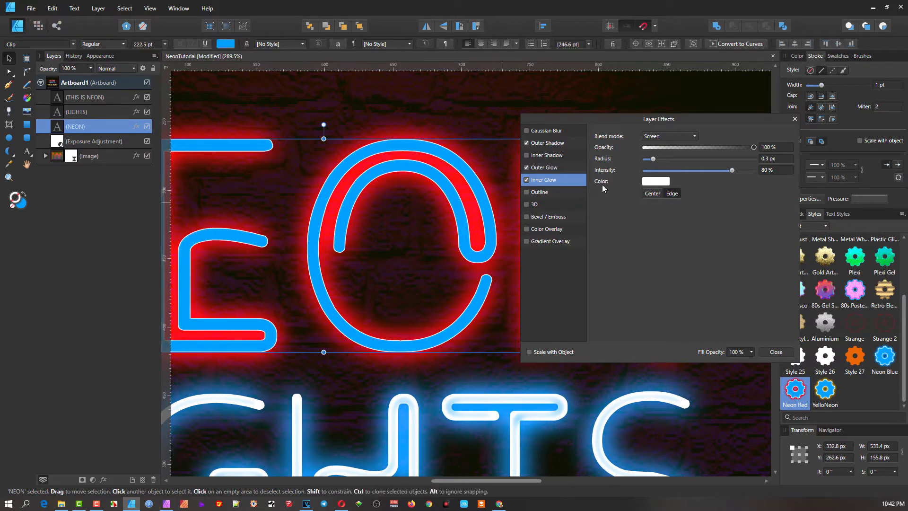
left_click_drag(654, 161, 690, 170)
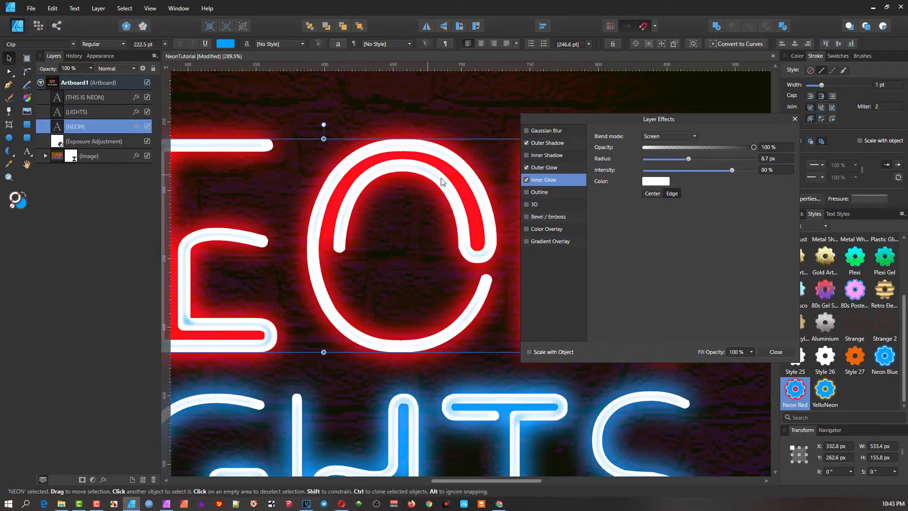
Change the NEON text's fill colour to red (H 1, S 87, L 51).
left_click(796, 56)
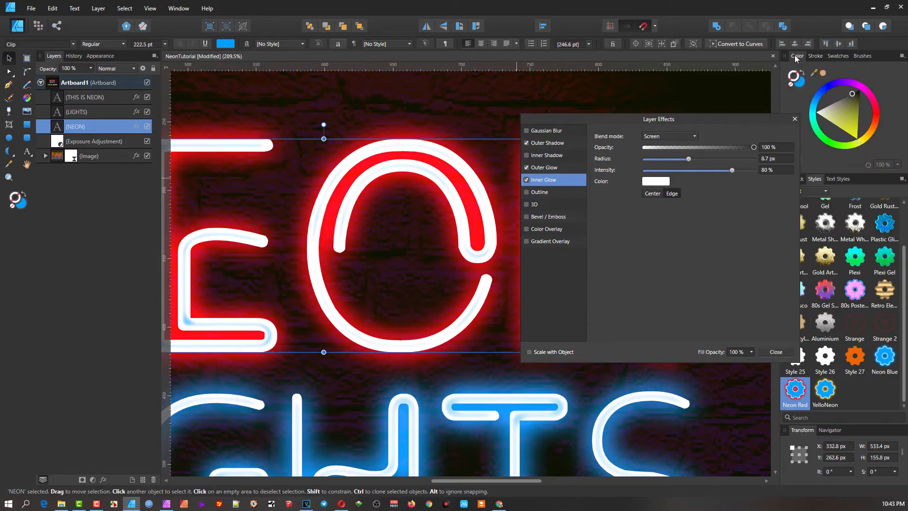
left_click(800, 83)
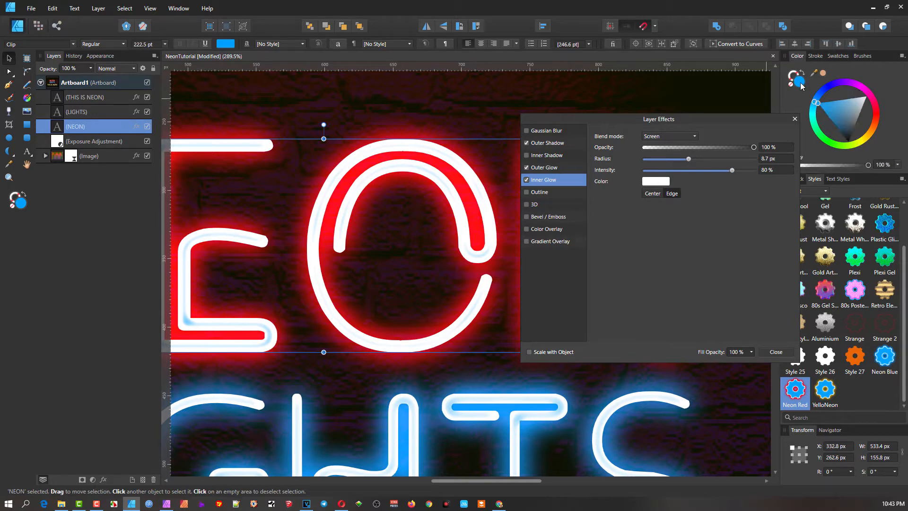
left_click(877, 115)
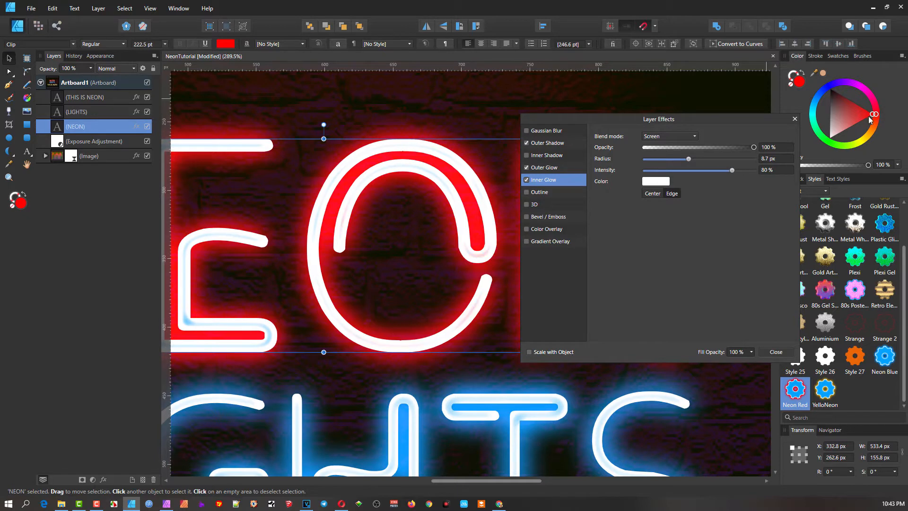
left_click(866, 114)
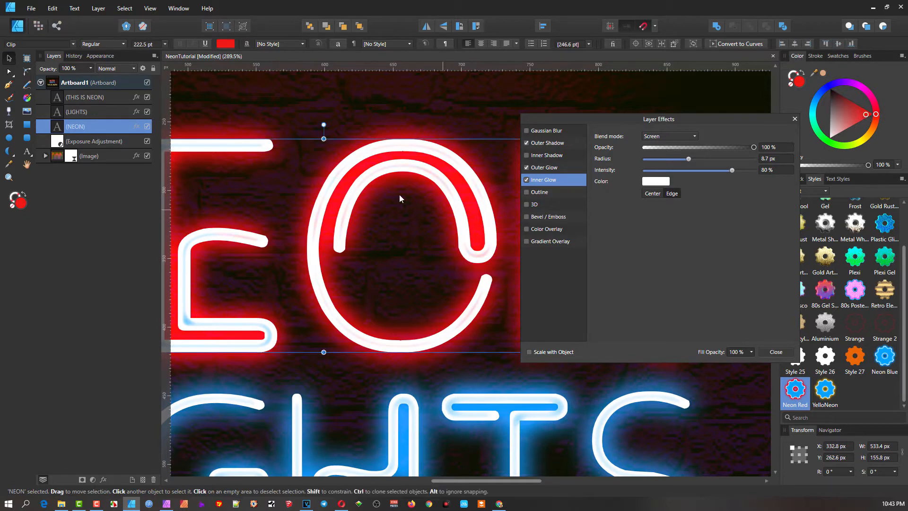
Adjust the NEON text's Inner Glow radius to 7.4 px and close the layer effects.
left_click_drag(689, 159, 660, 157)
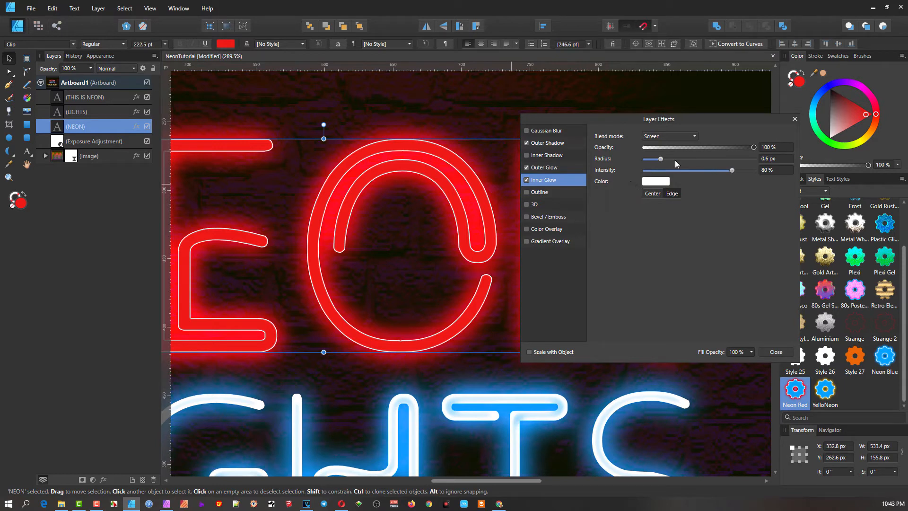
left_click_drag(661, 160, 681, 160)
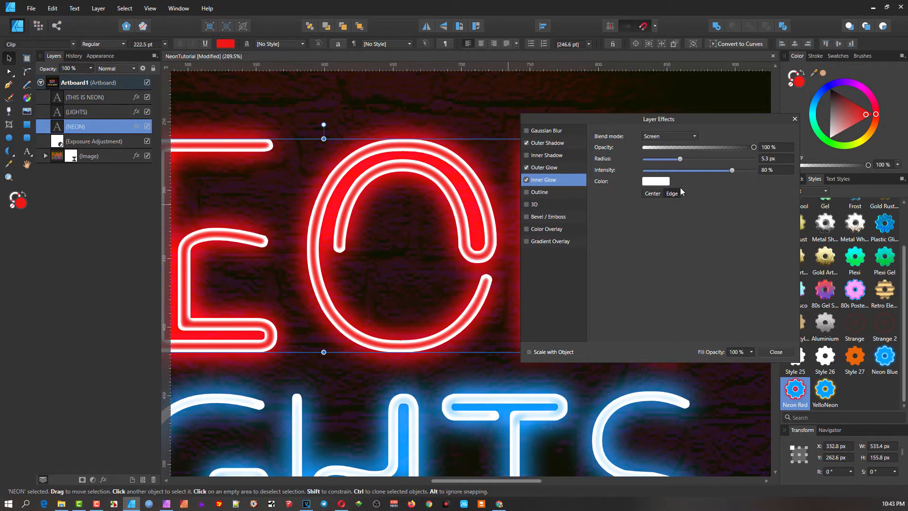
left_click_drag(679, 158, 685, 158)
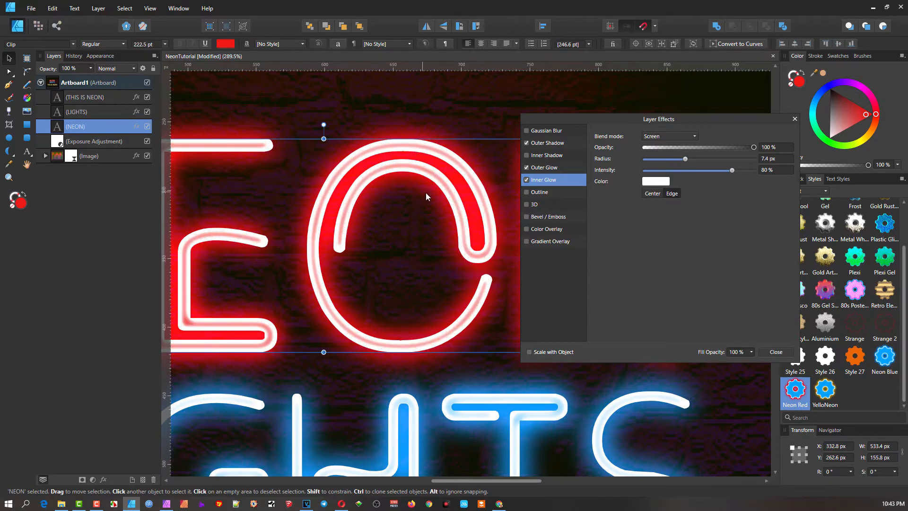
scroll(425, 192, "down", 4)
scroll(417, 182, "up", 2)
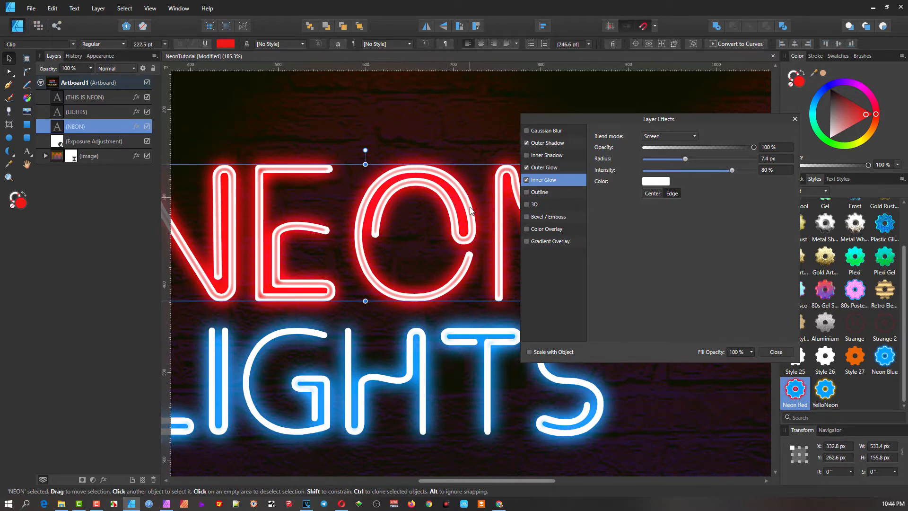
scroll(439, 223, "down", 1)
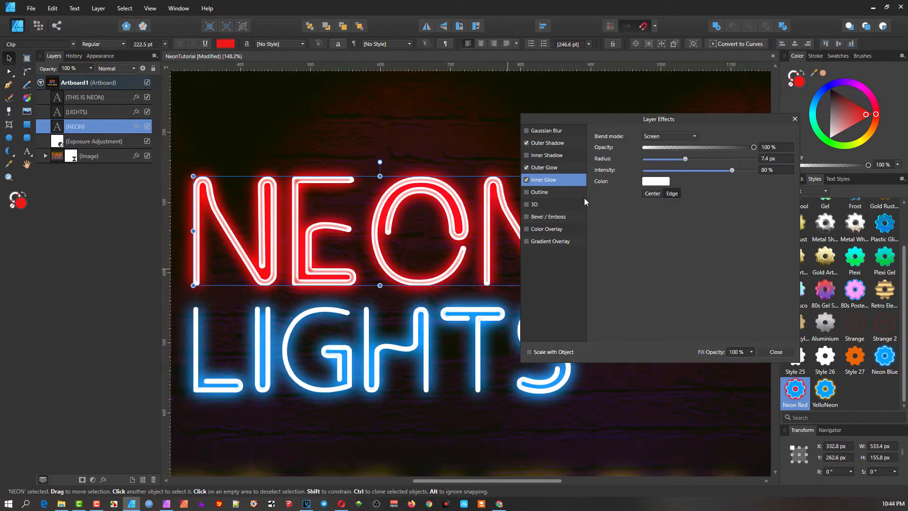
scroll(444, 210, "down", 1)
scroll(444, 210, "right", 2)
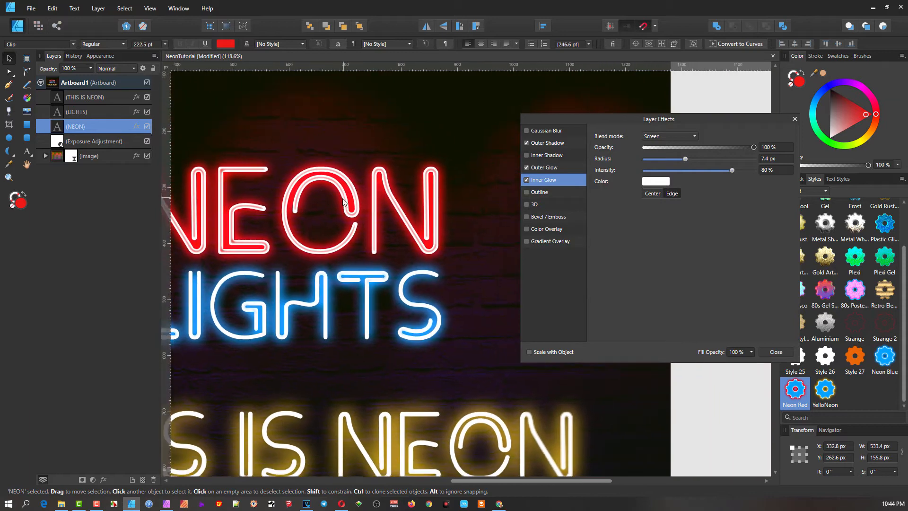
left_click(794, 118)
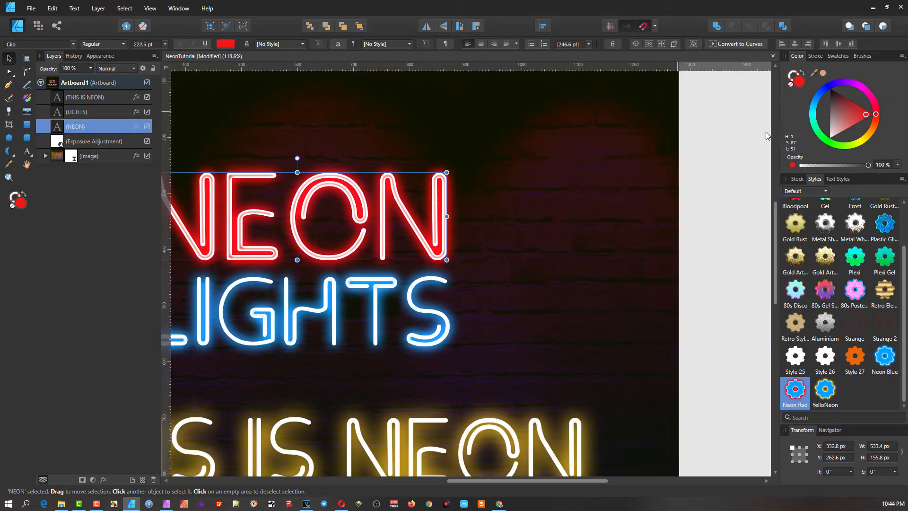
Select the NEON and LIGHTS texts together and move them toward the artboard's left edge, to about X 16.5 px, Y 260.5 px.
left_click(540, 169)
scroll(350, 202, "down", 3)
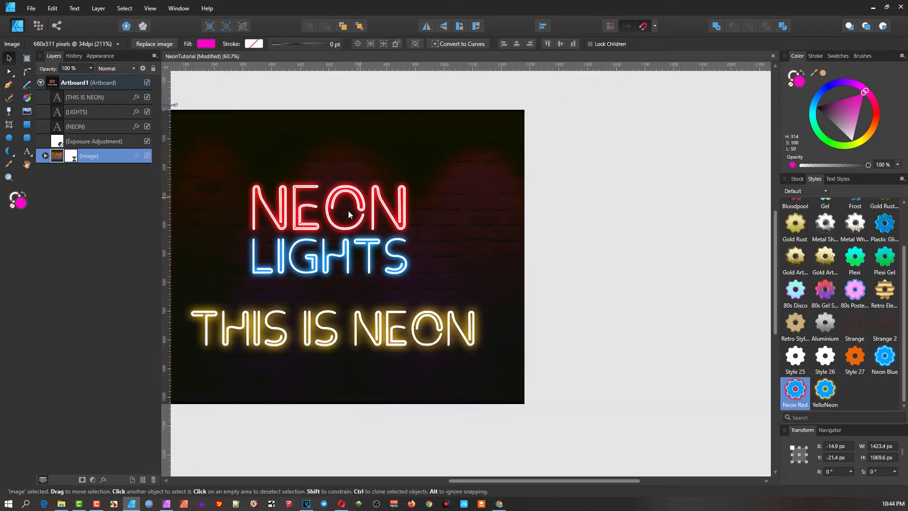
scroll(281, 222, "right", 2)
scroll(281, 222, "up", 1)
scroll(457, 282, "up", 1)
scroll(500, 263, "up", 1)
scroll(335, 172, "left", 2)
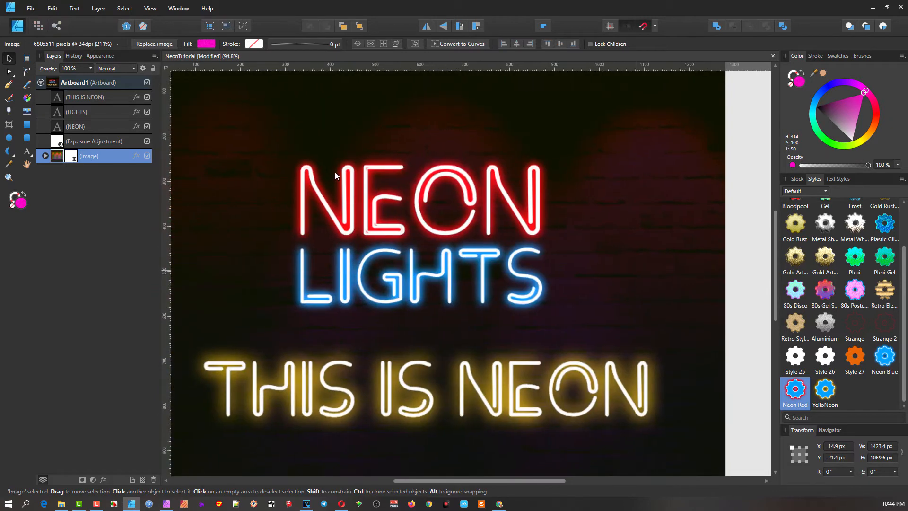
left_click(354, 210)
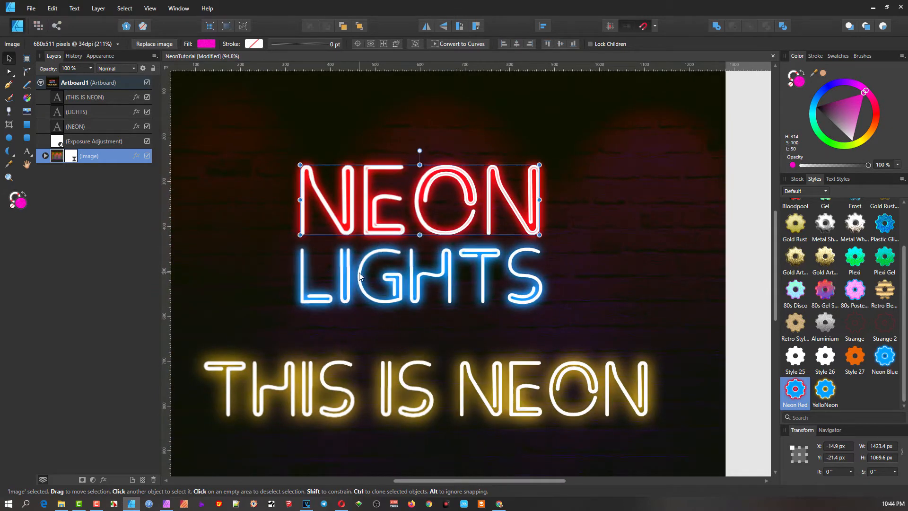
left_click(382, 257, "shift")
left_click_drag(381, 257, 237, 255)
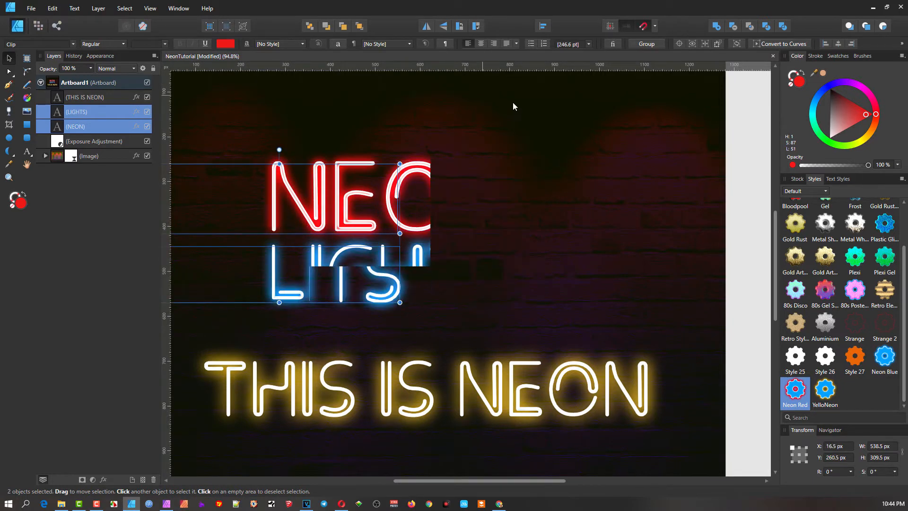
Add the art text SHAKE on the empty wall beside the NEON lettering and enlarge it to about 180.2 pt.
left_click(427, 121)
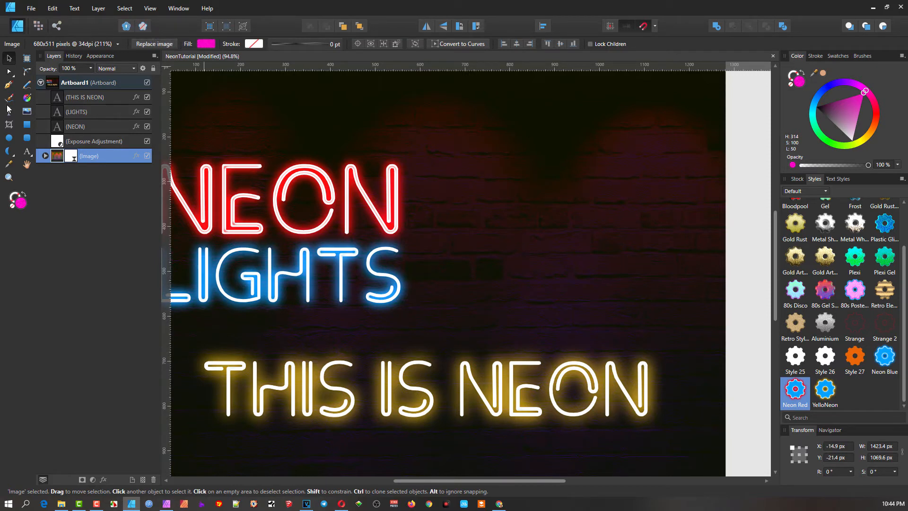
left_click(29, 156)
left_click(64, 152)
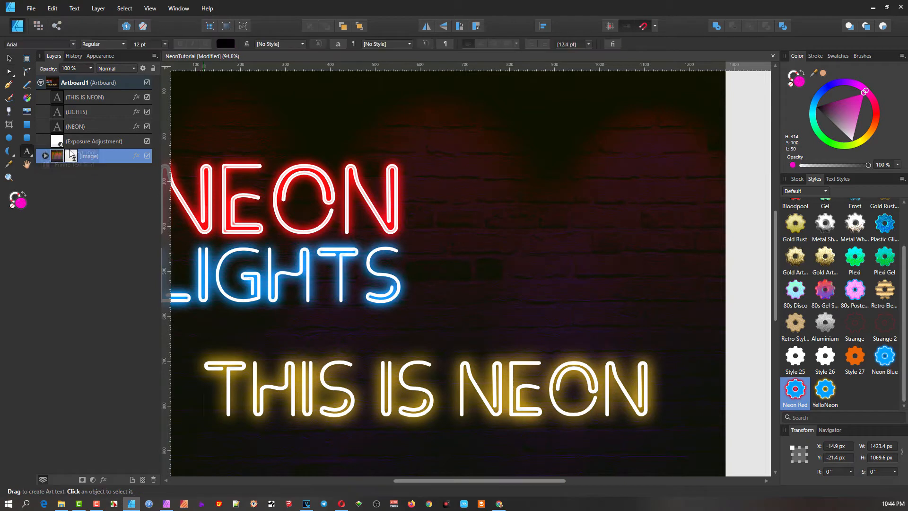
left_click_drag(487, 129, 496, 164)
type("SH")
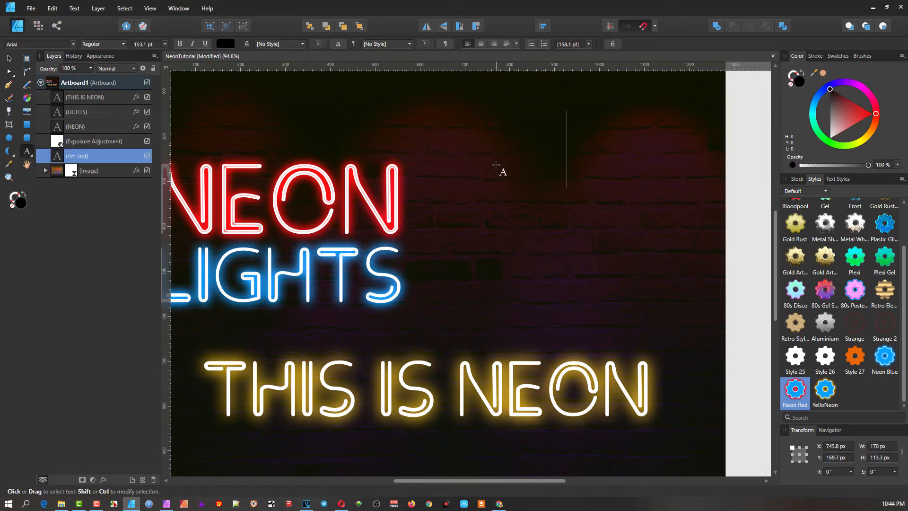
key("BackSpace")
type("HAKE")
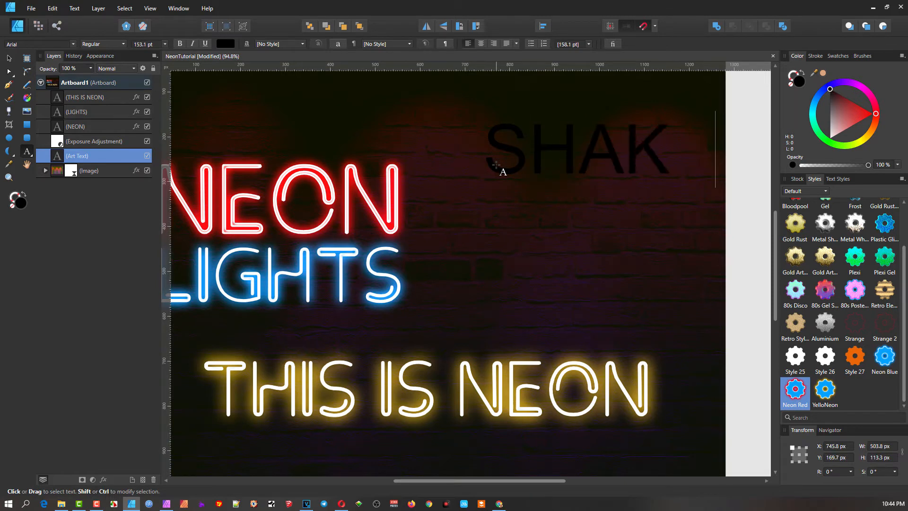
key("Escape")
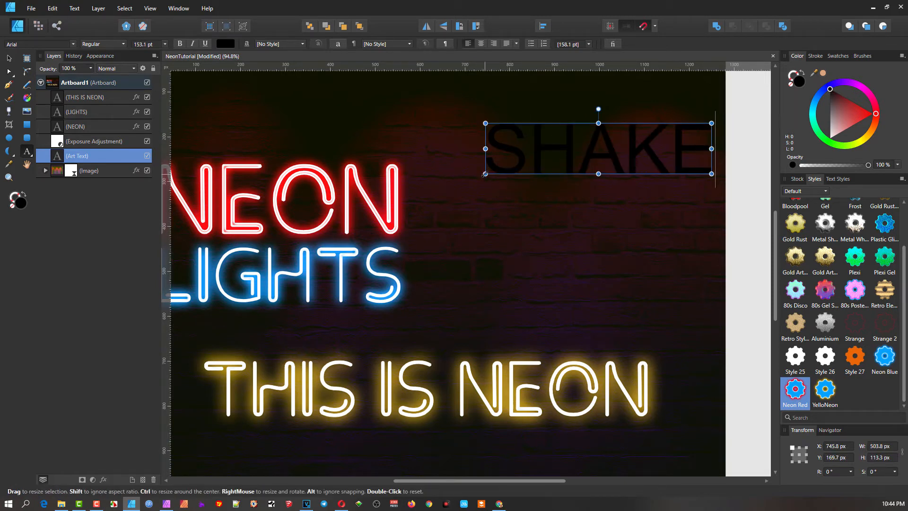
left_click_drag(485, 174, 445, 183)
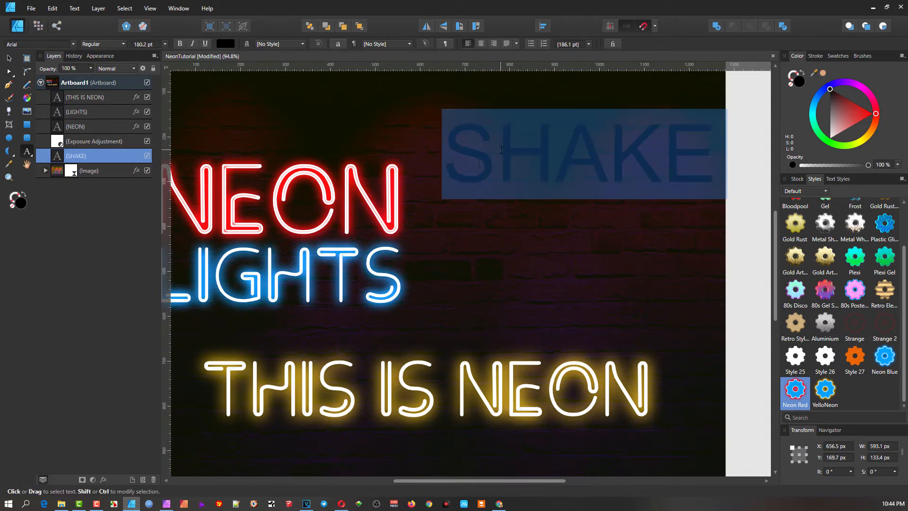
Change the font of the whole SHAKE text to Clip.
double_click(480, 155)
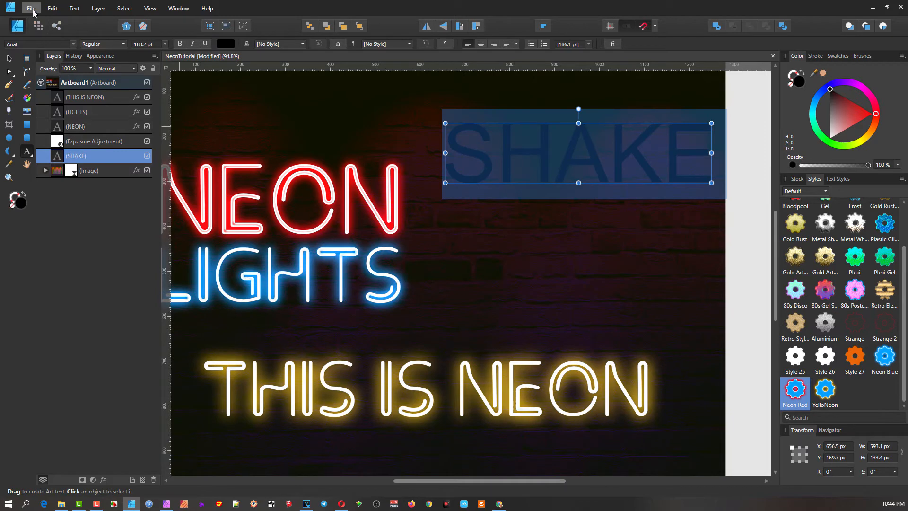
left_click(44, 42)
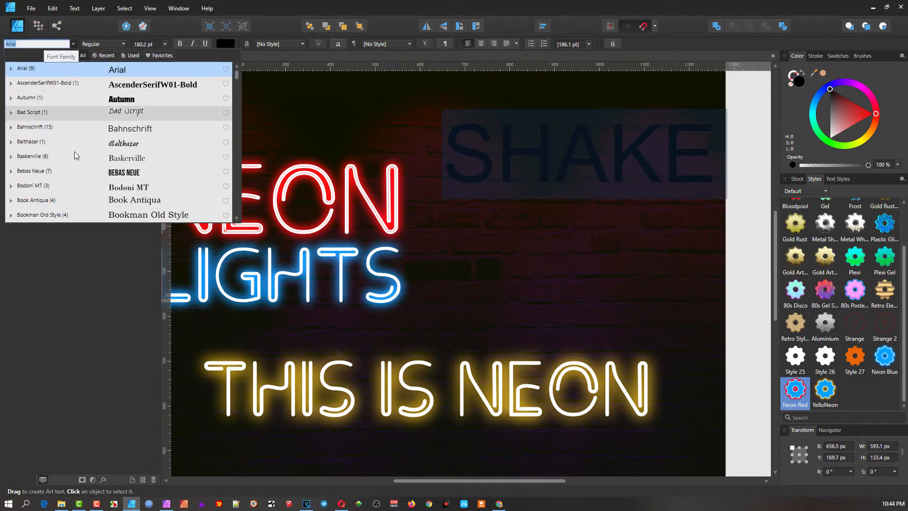
scroll(75, 151, "down", 3)
scroll(72, 151, "down", 3)
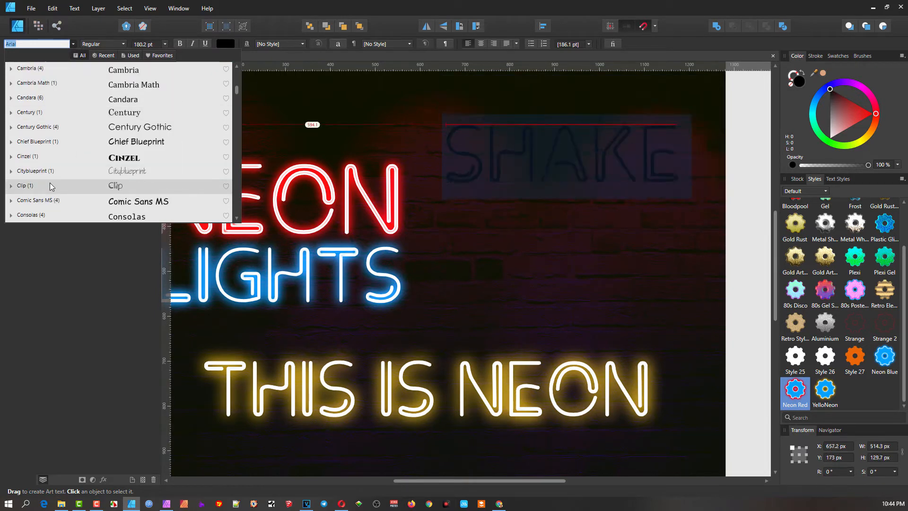
left_click(50, 184)
left_click(496, 219)
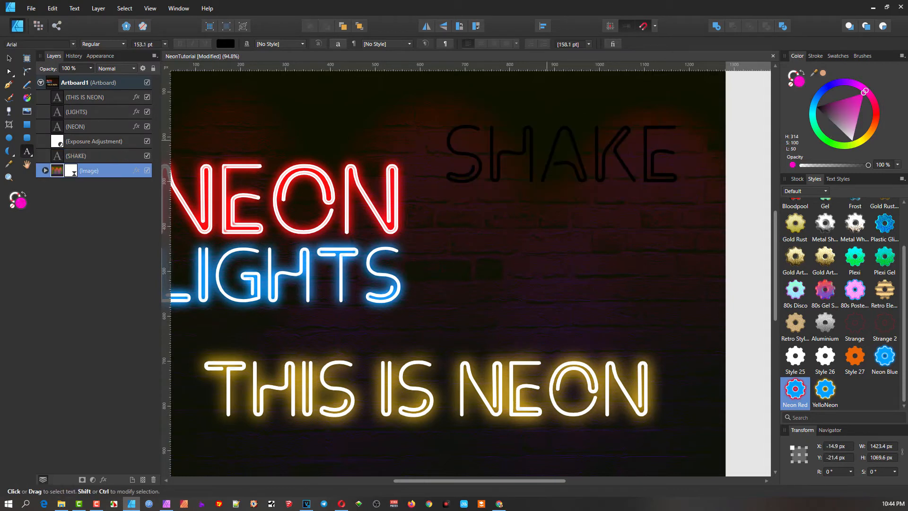
Fill the SHAKE text with blue (H 219, S 100, L 53) and bring it to the front of the layer stack.
left_click(537, 142)
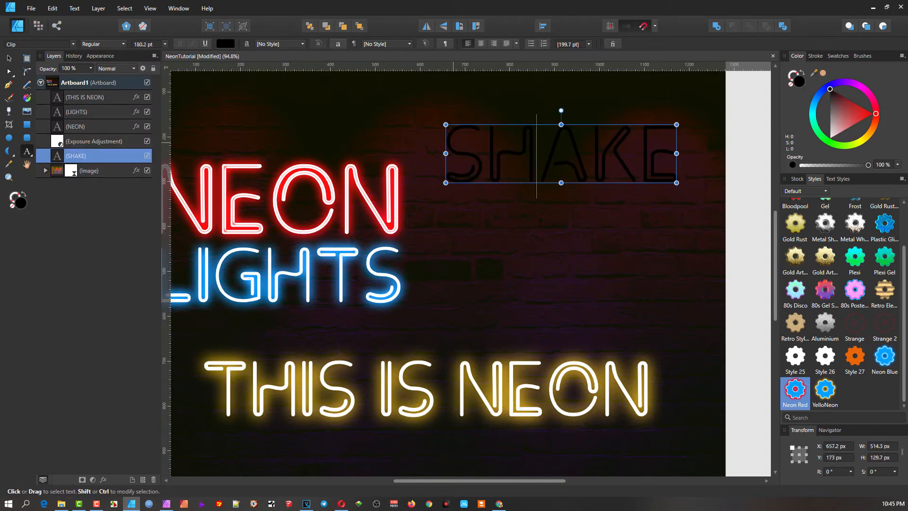
double_click(537, 142)
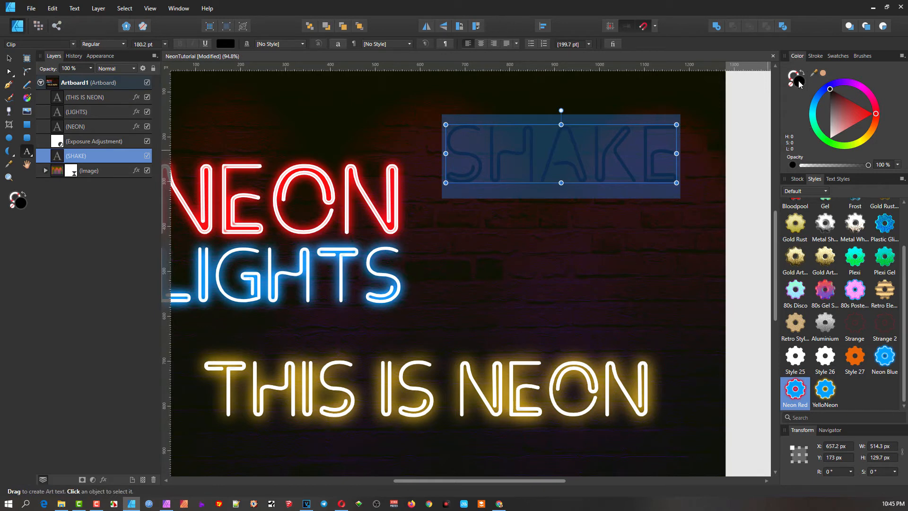
left_click_drag(822, 98, 827, 95)
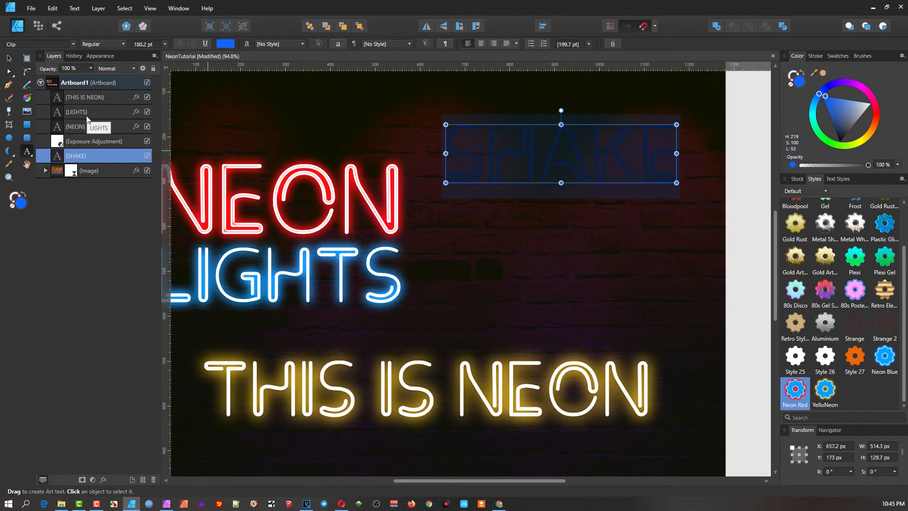
left_click(359, 26)
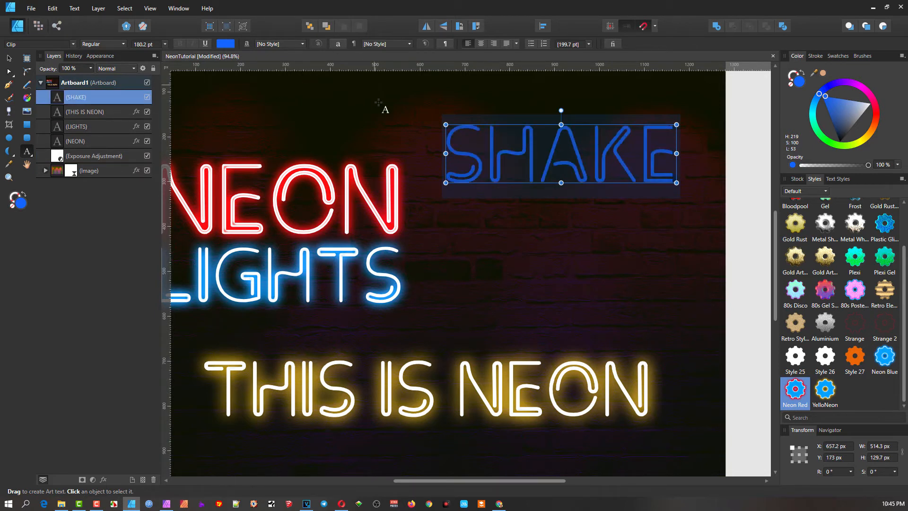
left_click(426, 142)
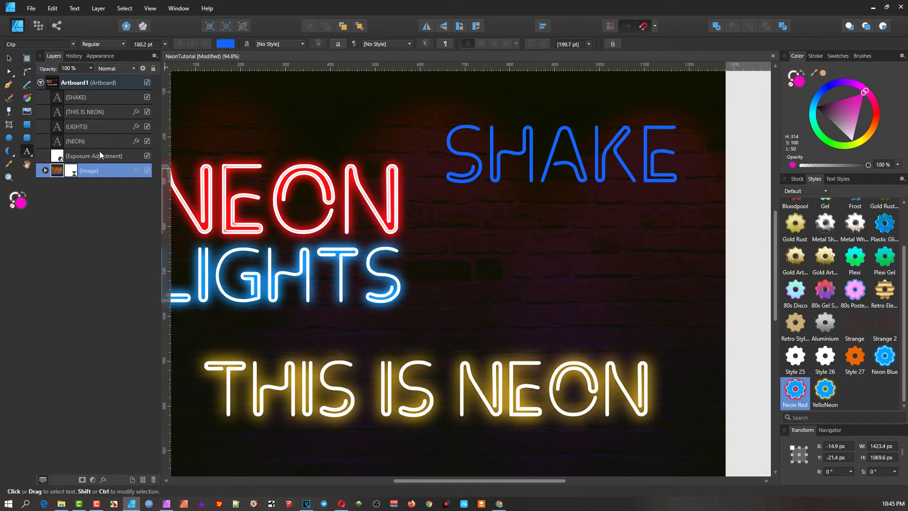
Add an Outer Shadow effect to the SHAKE text with radius 8.1 px, offset 8.7 px and intensity 35 %.
left_click(86, 98)
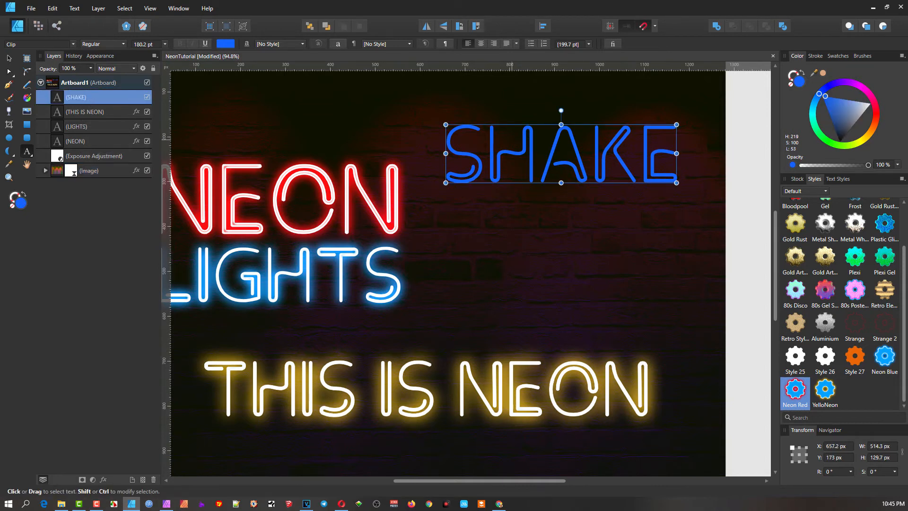
scroll(491, 158, "up", 1)
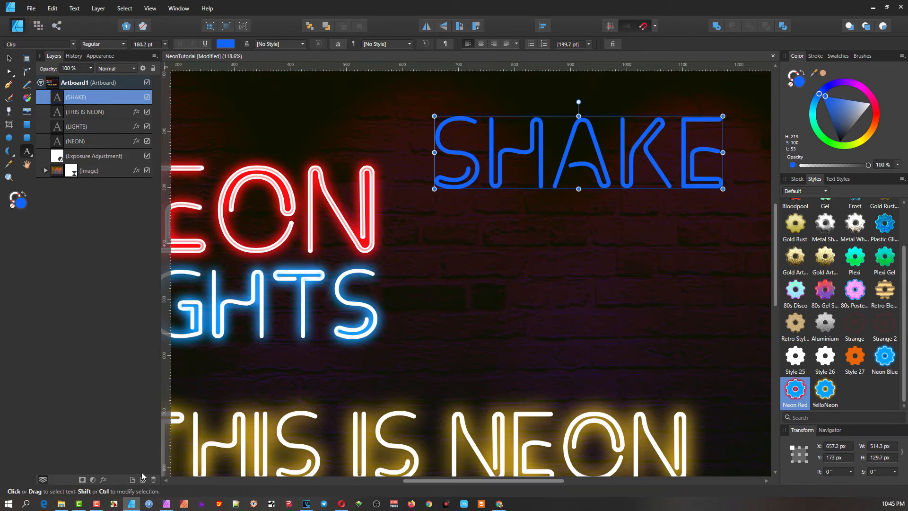
left_click(104, 480)
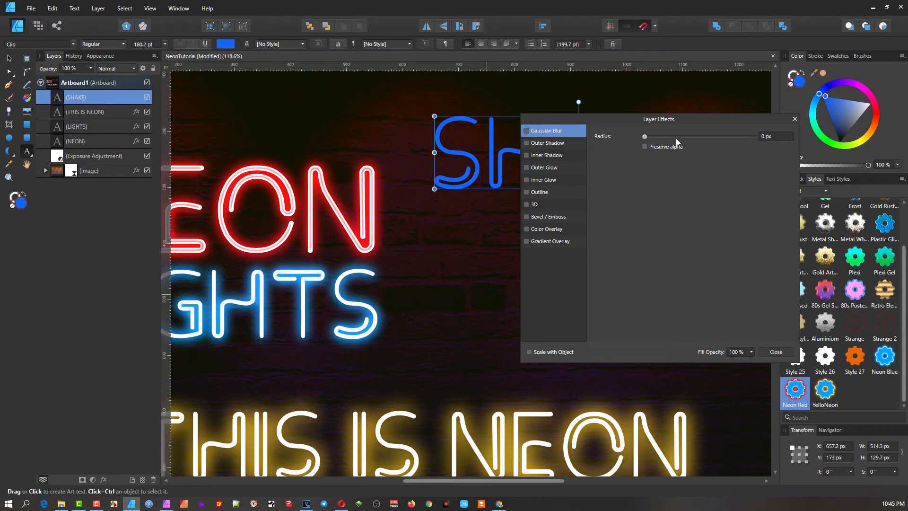
left_click_drag(651, 118, 692, 222)
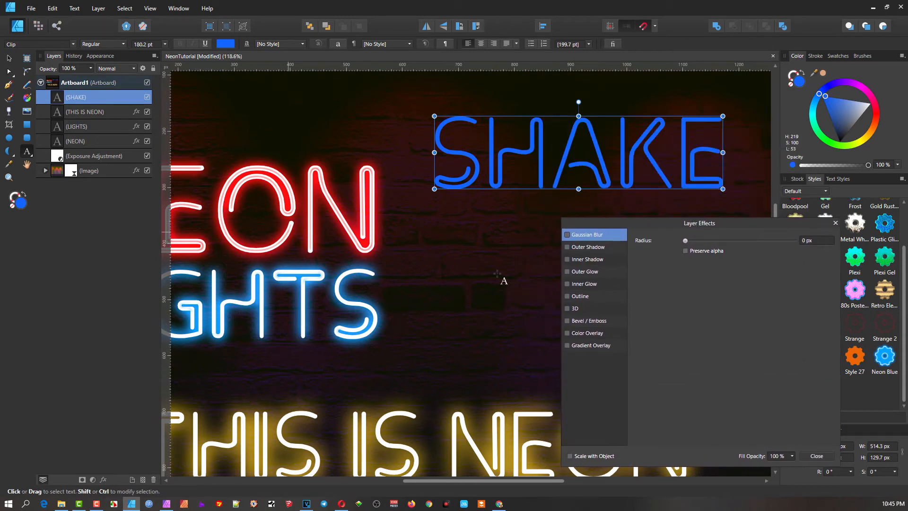
left_click(592, 246)
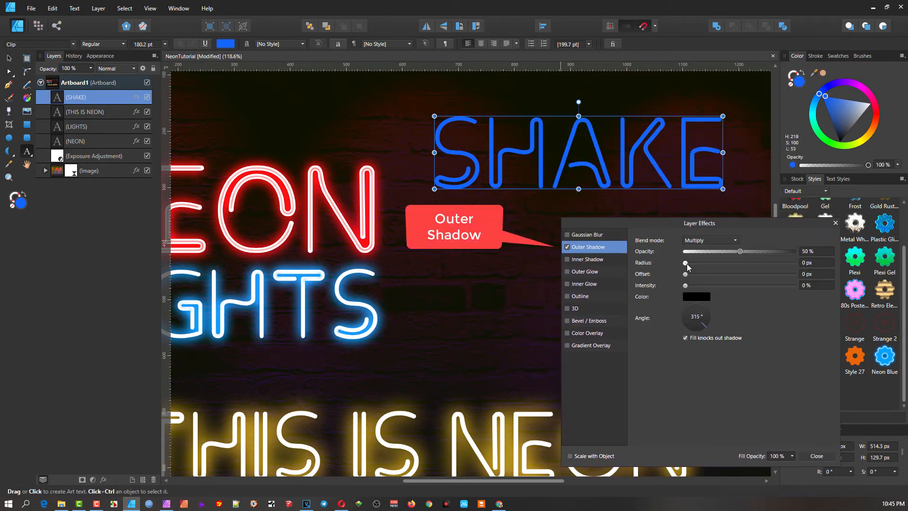
left_click_drag(686, 263, 724, 286)
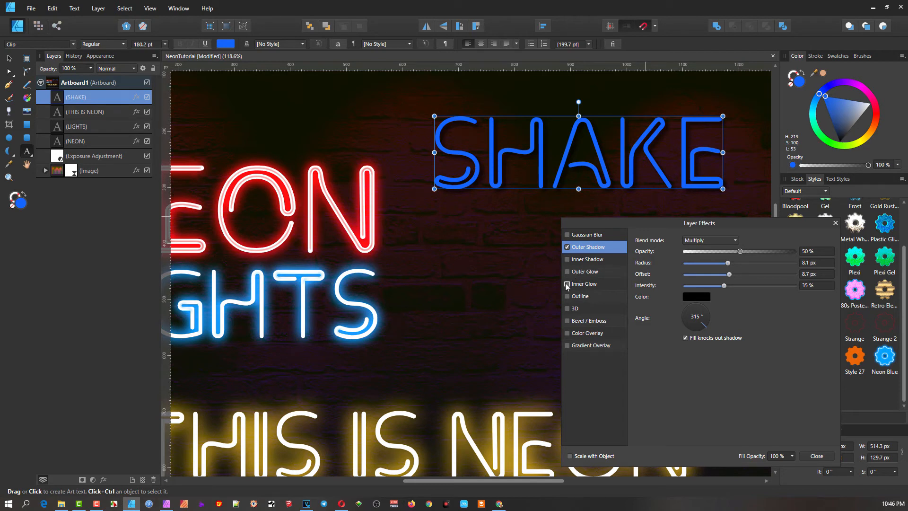
Add a white Inner Glow to the SHAKE text with a radius of 9.3 px.
left_click(584, 285)
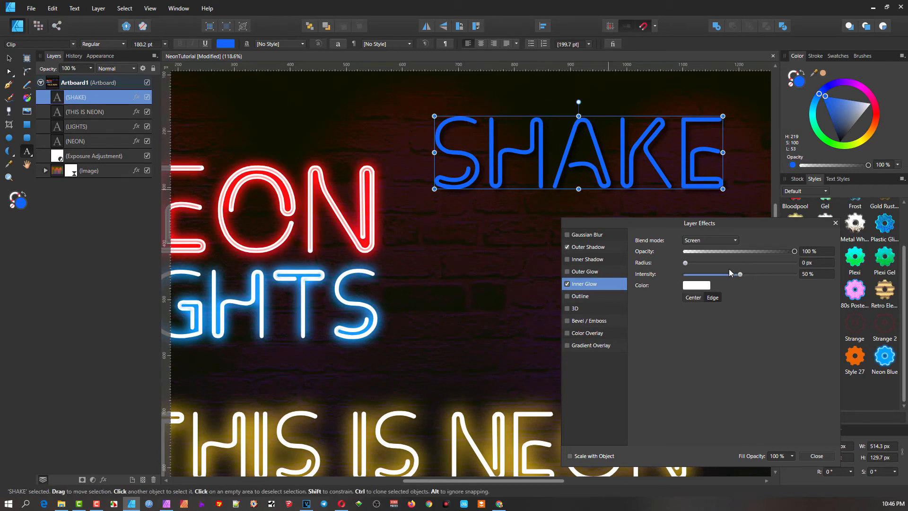
left_click_drag(685, 263, 721, 264)
scroll(548, 156, "up", 3)
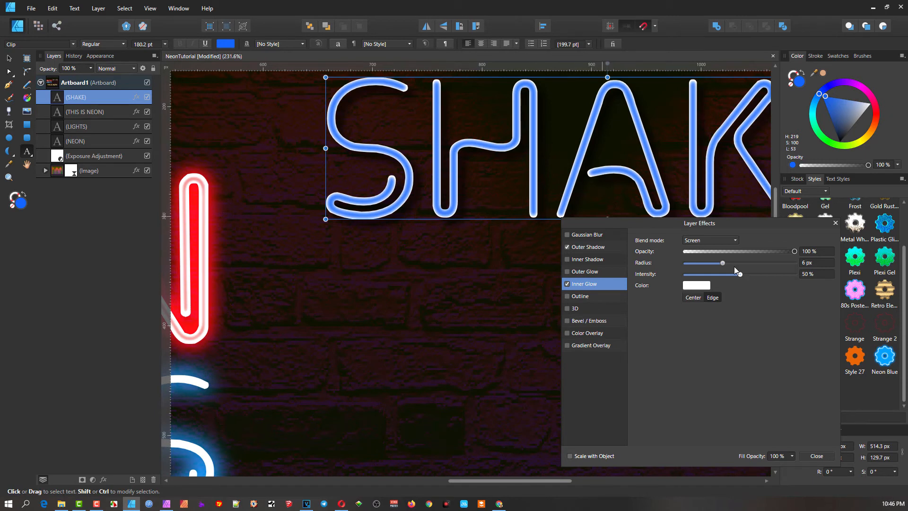
mouse_move(722, 262)
left_mouse_down()
mouse_move(750, 264)
mouse_move(728, 265)
left_mouse_up()
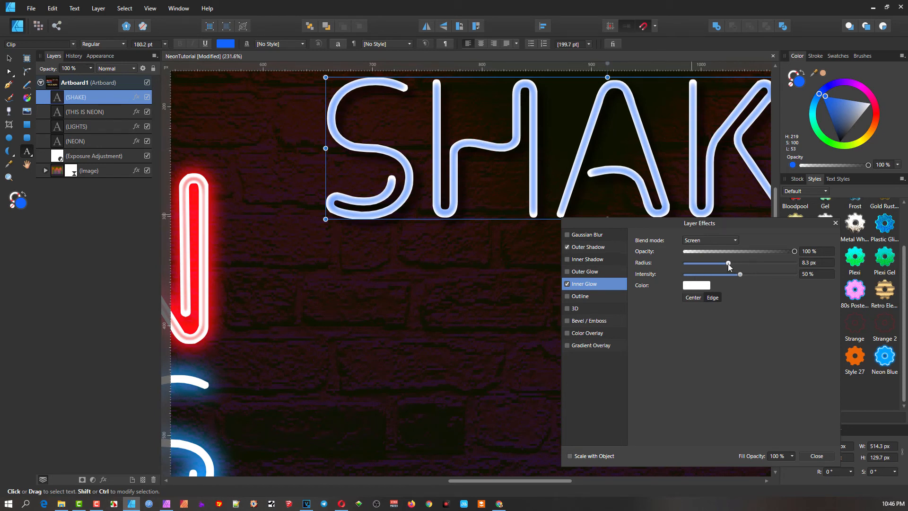
left_click_drag(729, 263, 730, 263)
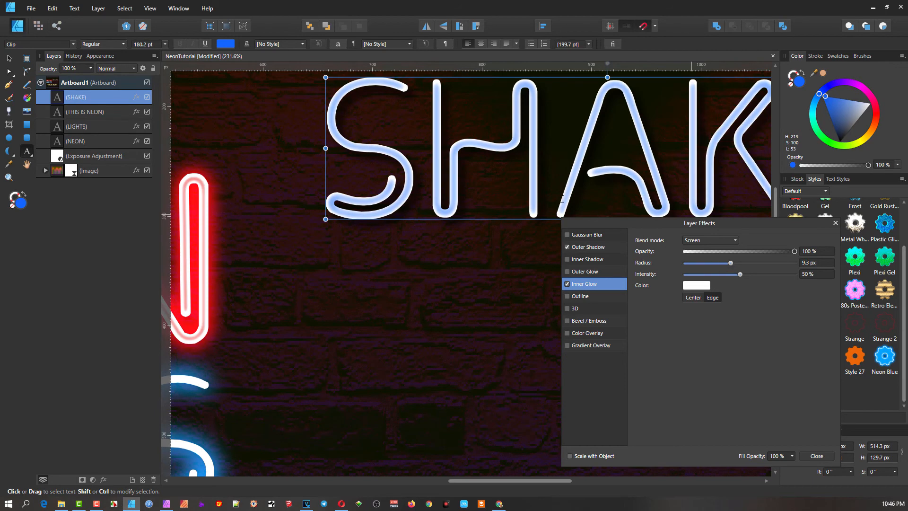
Add a blue Outer Glow to the SHAKE text with radius 15.4 px and intensity 65 %.
scroll(560, 198, "down", 2)
left_click_drag(555, 184, 503, 164)
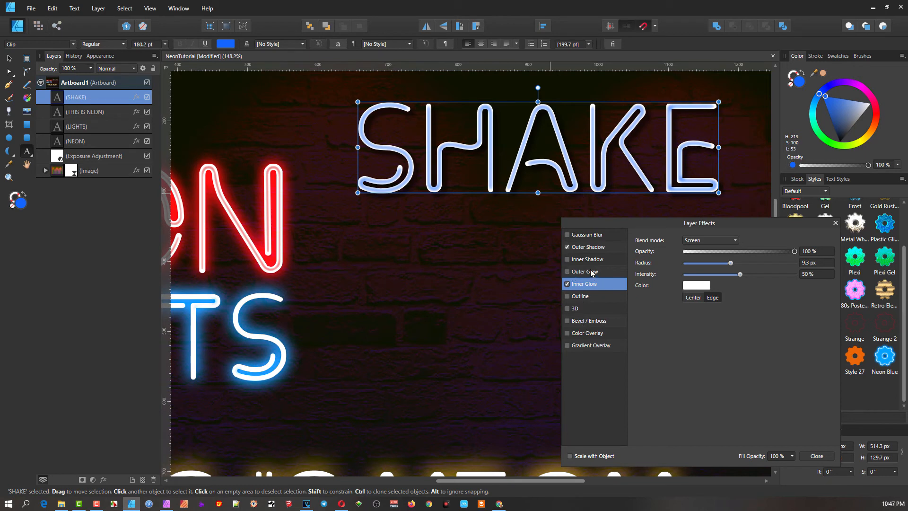
left_click(569, 271)
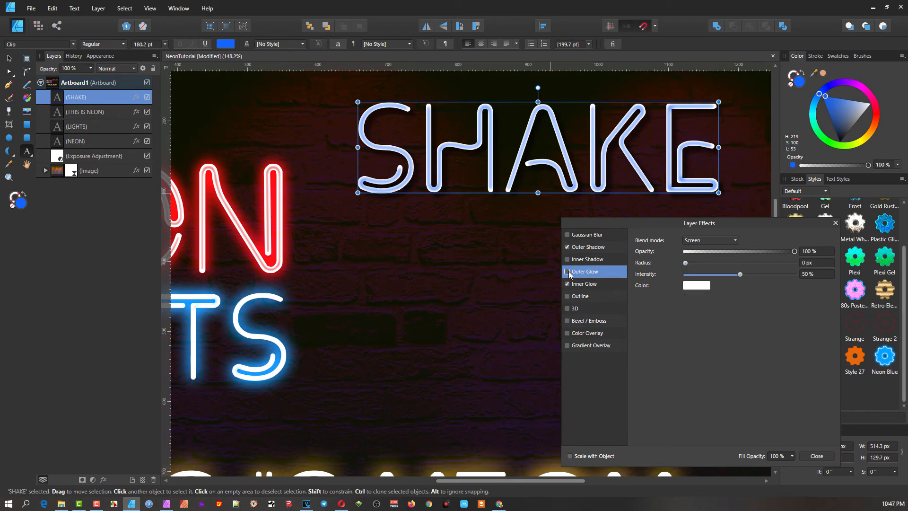
left_click(704, 289)
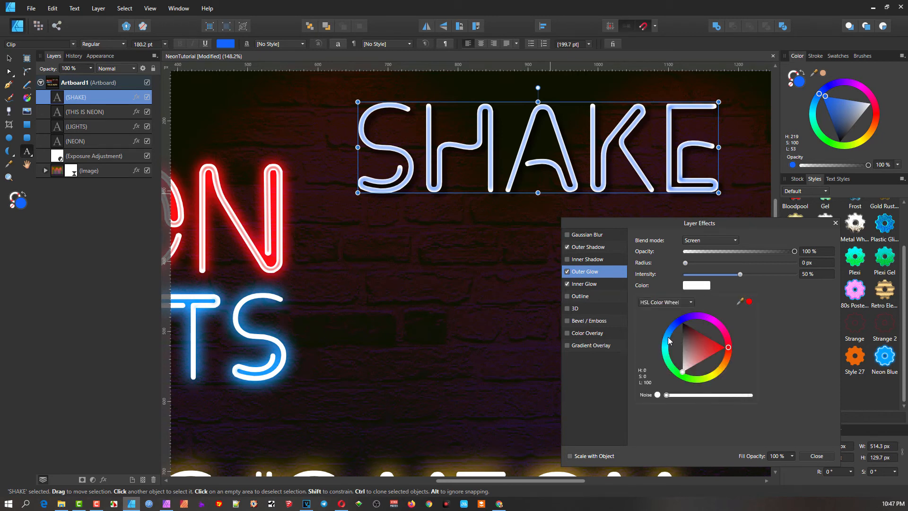
left_click_drag(668, 337, 678, 330)
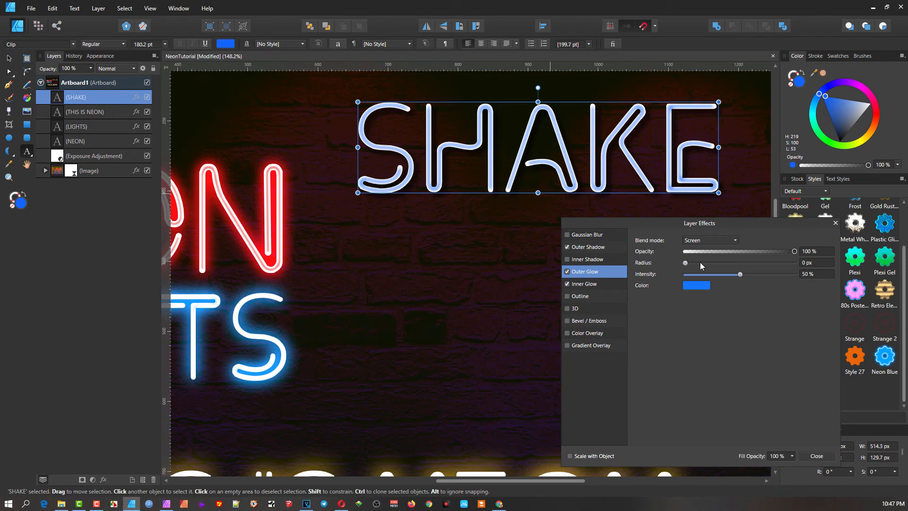
left_click_drag(686, 263, 739, 263)
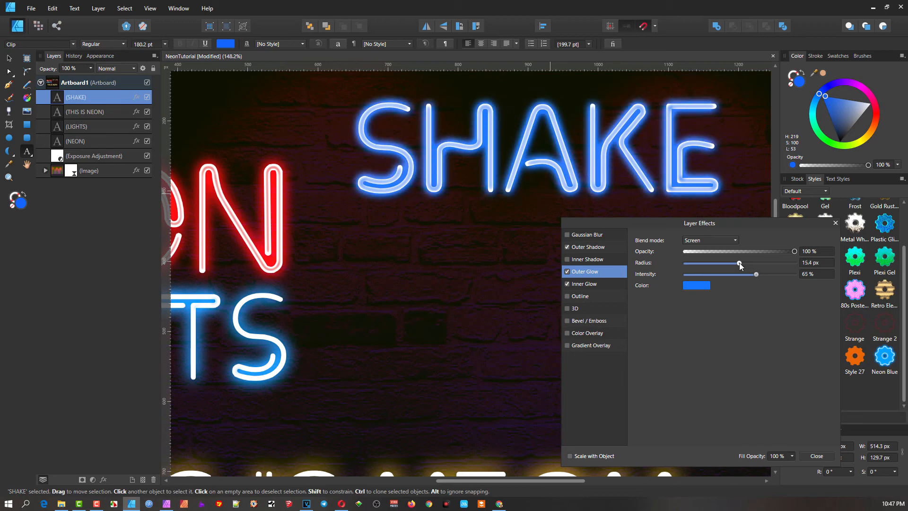
Increase the SHAKE text's Inner Glow radius to 22.3 px and check the effect against the other neon texts.
scroll(547, 262, "down", 3)
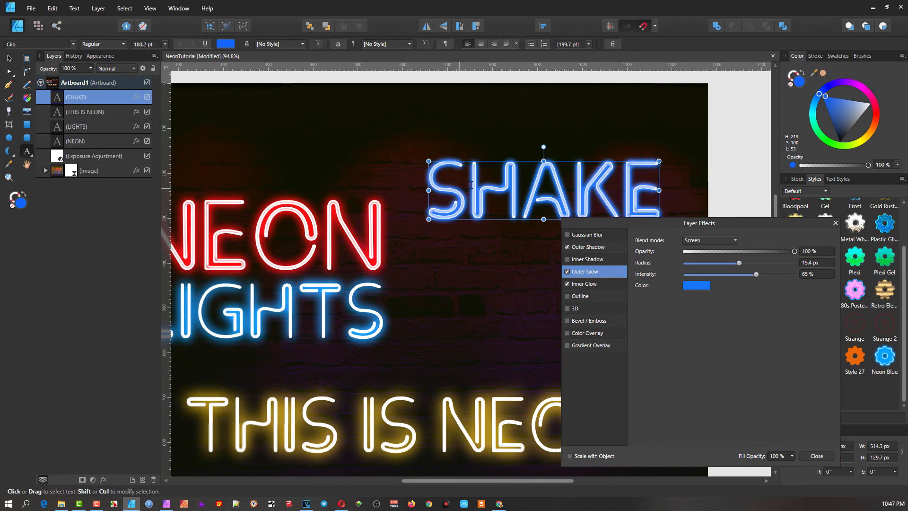
left_click(583, 284)
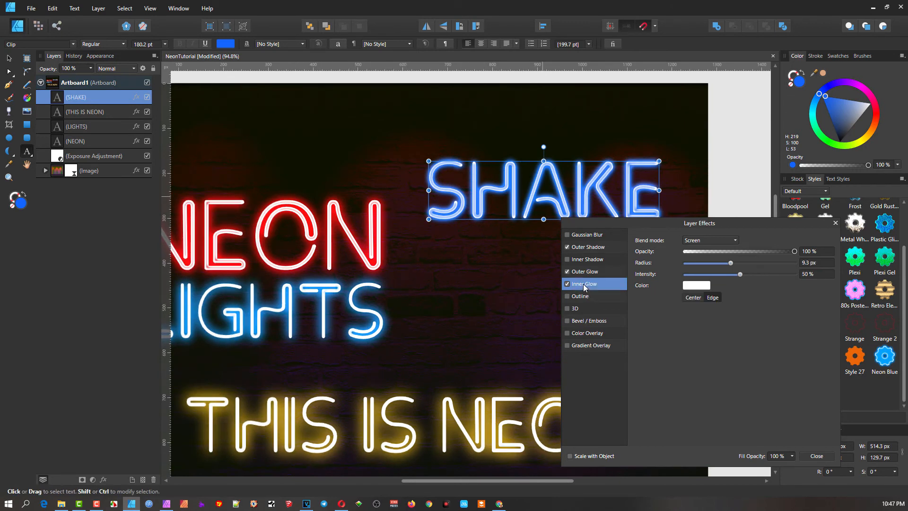
left_click_drag(731, 263, 748, 264)
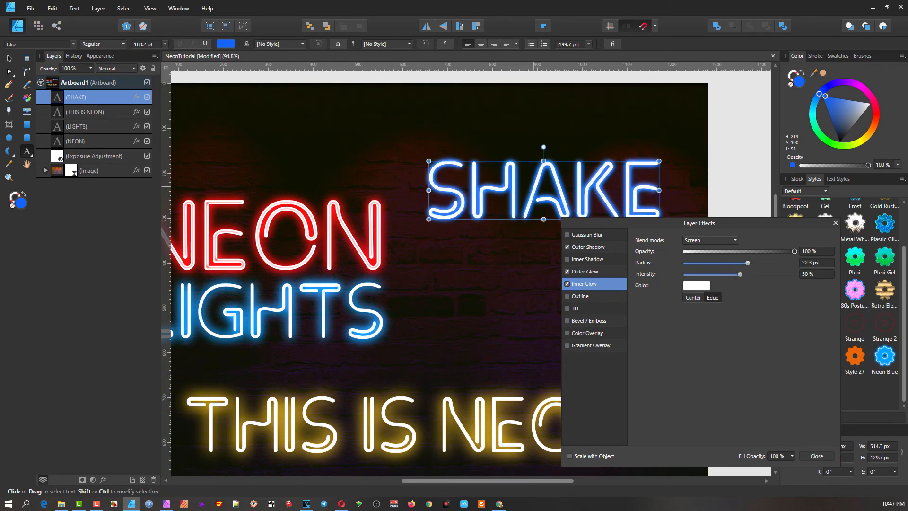
scroll(538, 181, "up", 1)
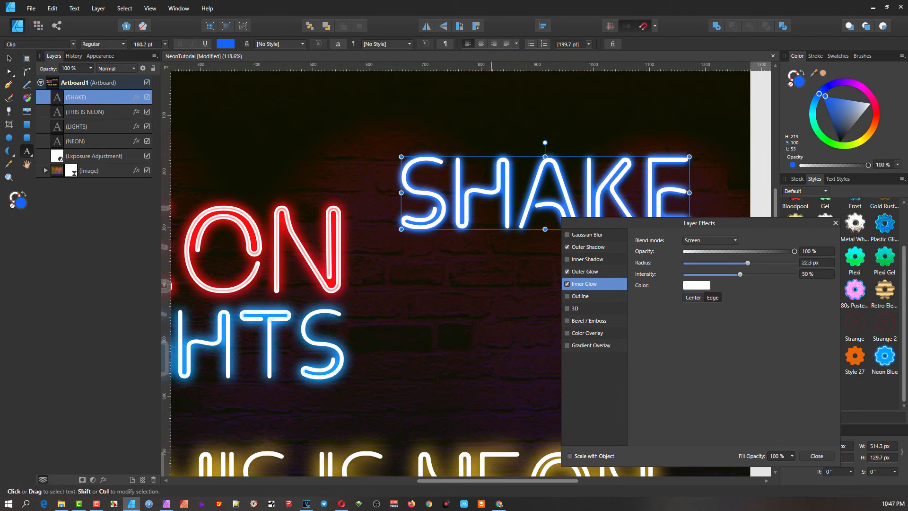
scroll(478, 196, "down", 2)
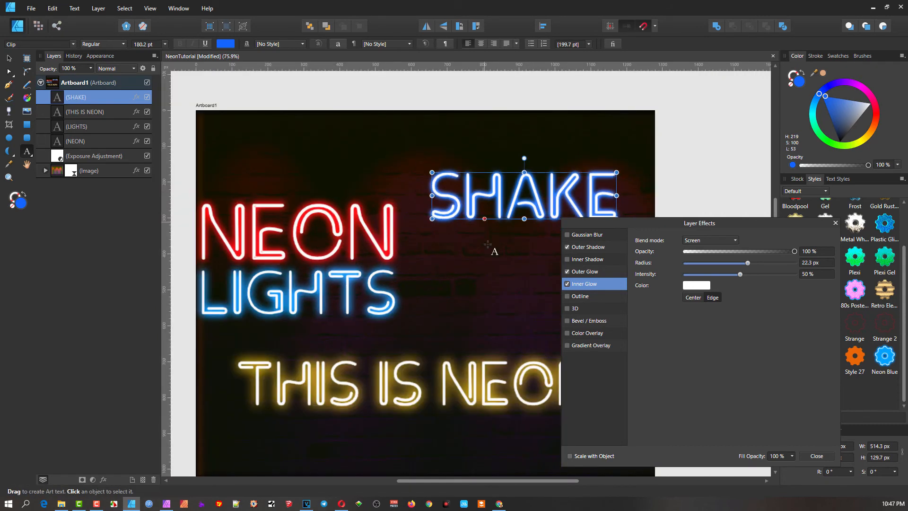
Copy the SHAKE text and paste its style onto the THIS IS NEON text.
left_click_drag(690, 223, 686, 309)
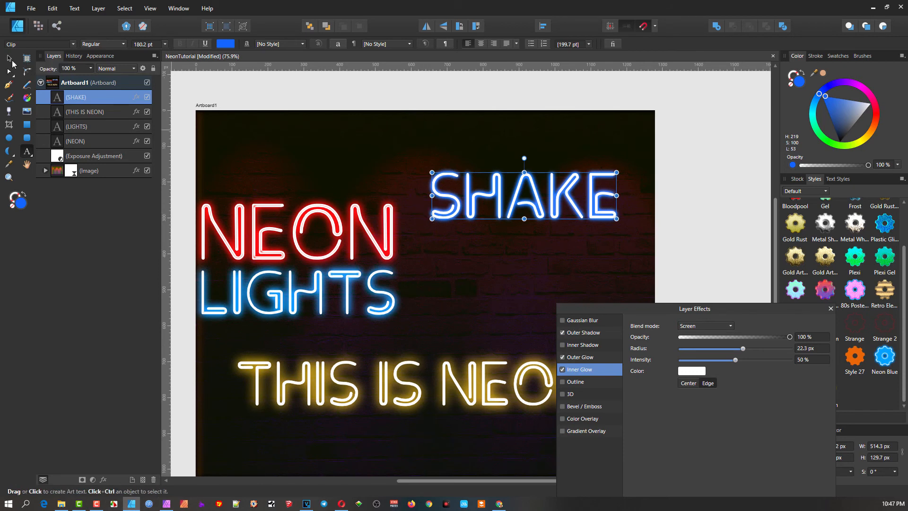
left_click_drag(446, 314, 458, 236)
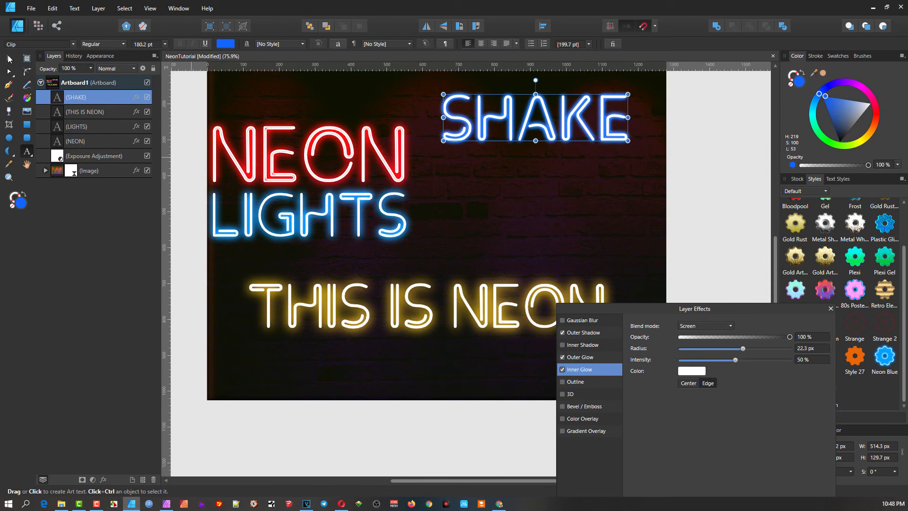
left_click(9, 58)
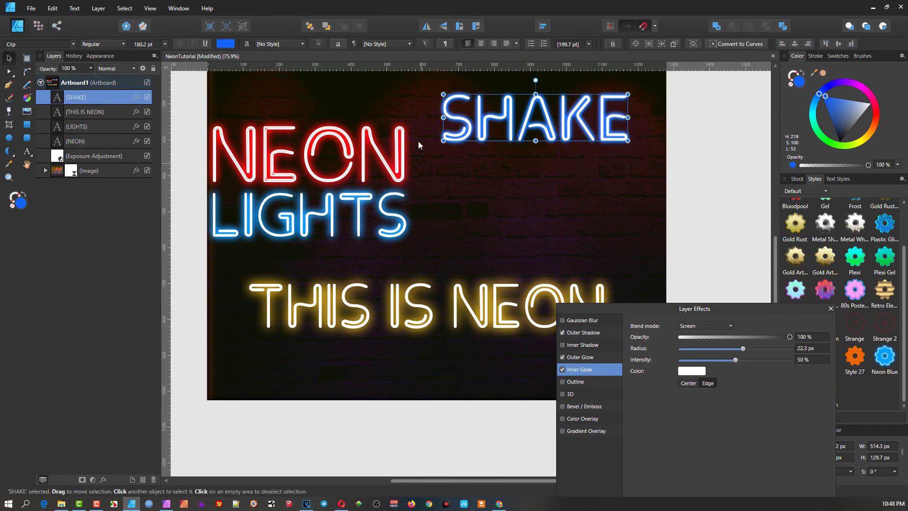
right_click(490, 119)
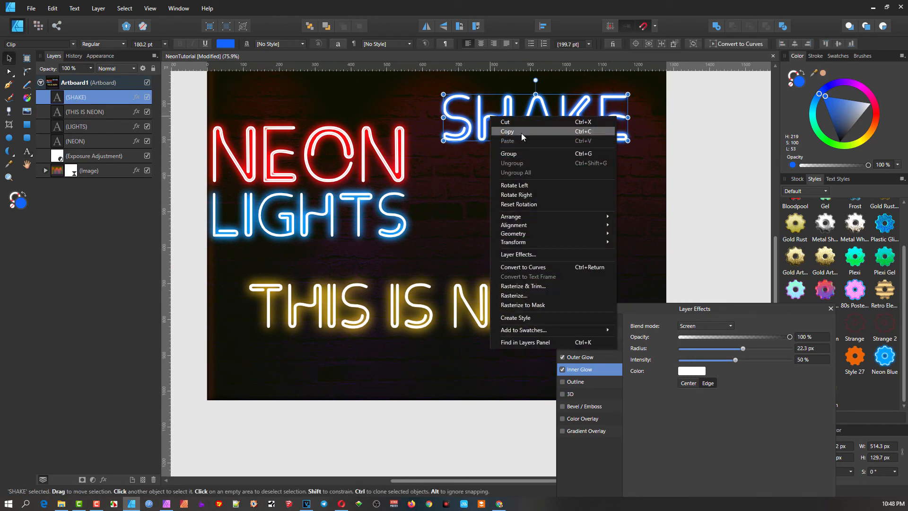
left_click(521, 133)
left_click(411, 296)
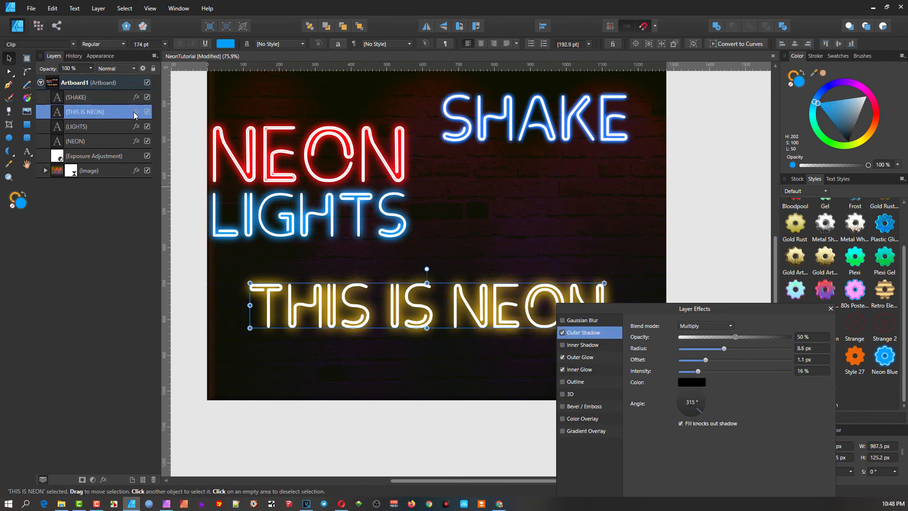
left_click(50, 9)
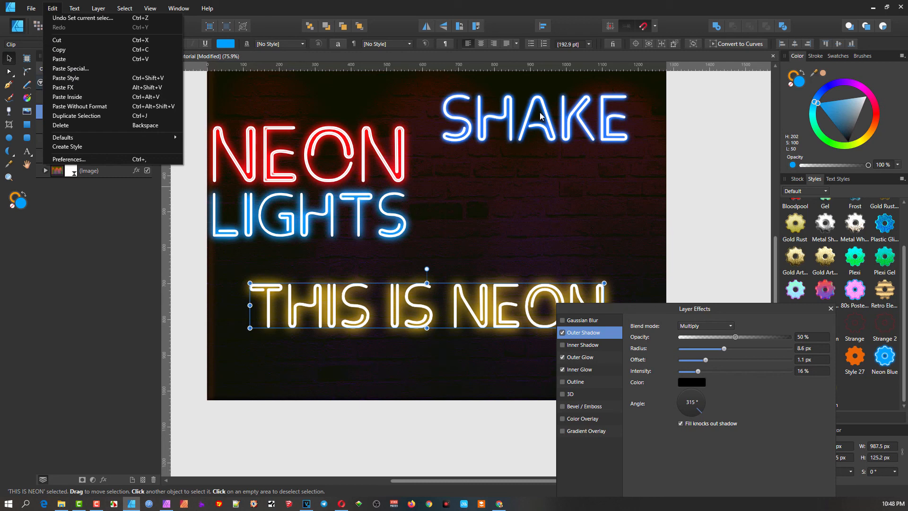
left_click(72, 78)
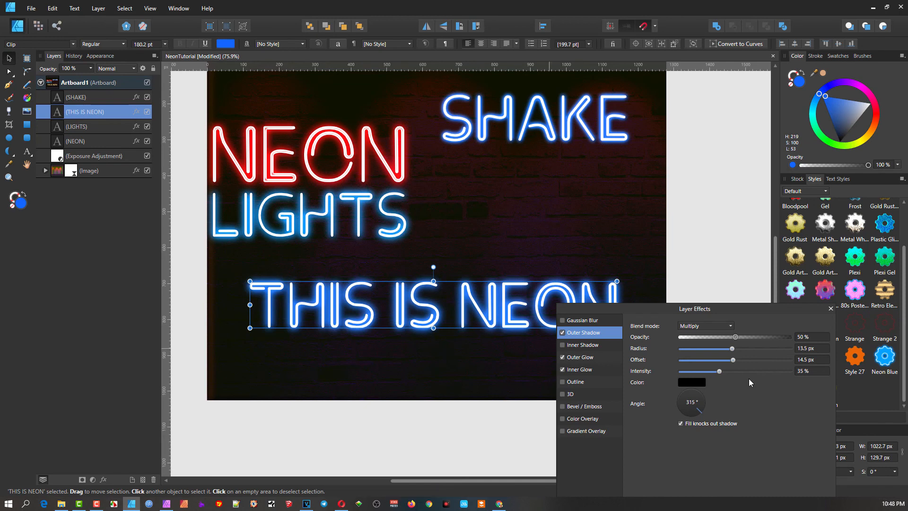
Uncover the saved styles behind the Layer Effects dialog and view the options for adding a style from the selection.
left_click_drag(713, 308, 788, 359)
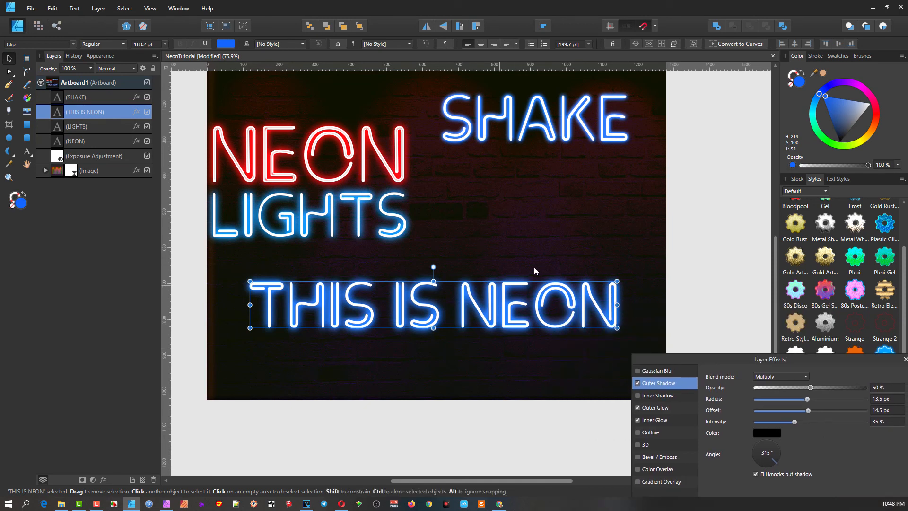
left_click_drag(825, 365, 572, 360)
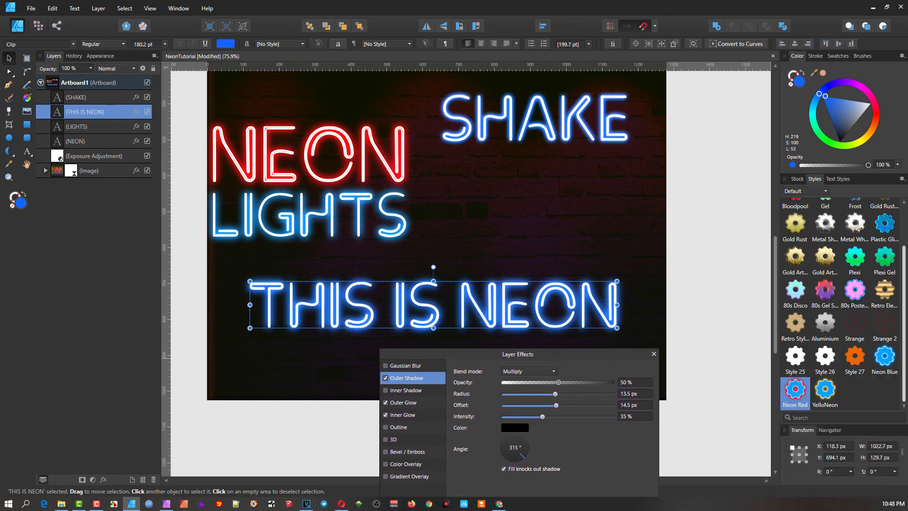
left_click(902, 179)
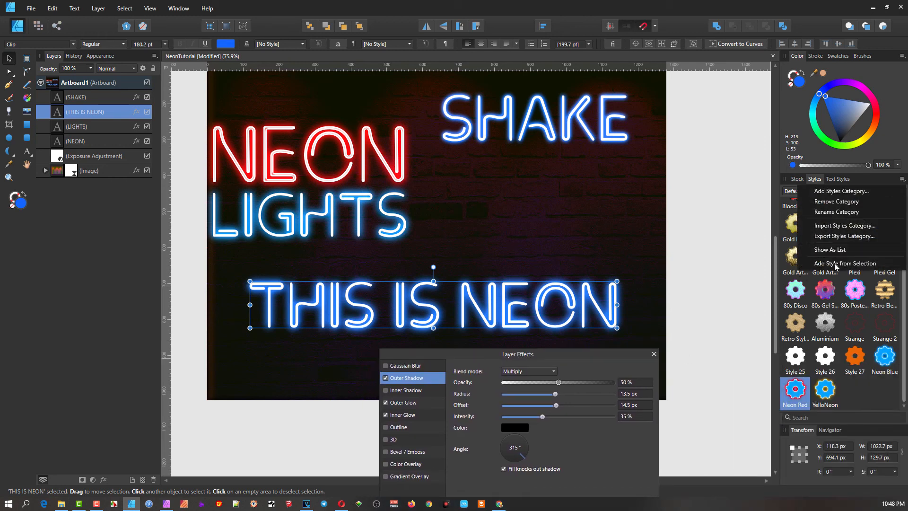
left_click(529, 257)
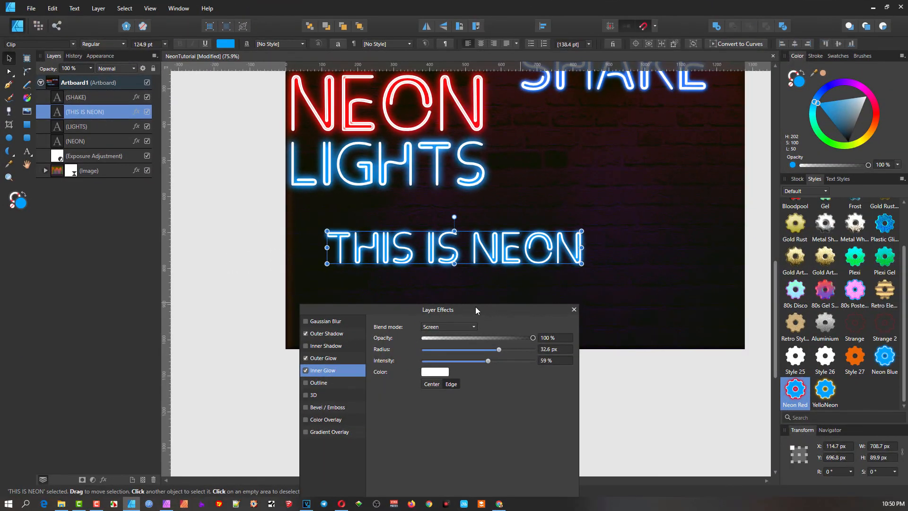
left_click_drag(475, 306, 621, 296)
scroll(597, 201, "down", 1)
left_click_drag(573, 208, 474, 272)
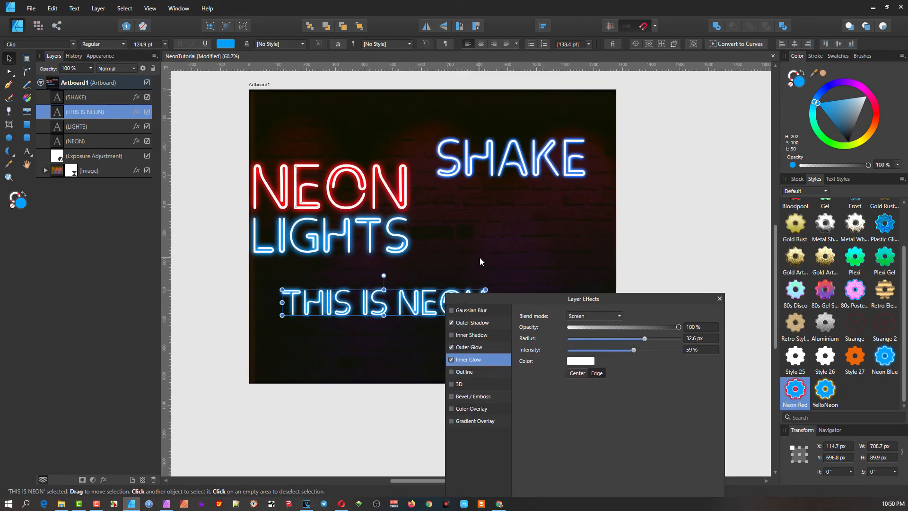